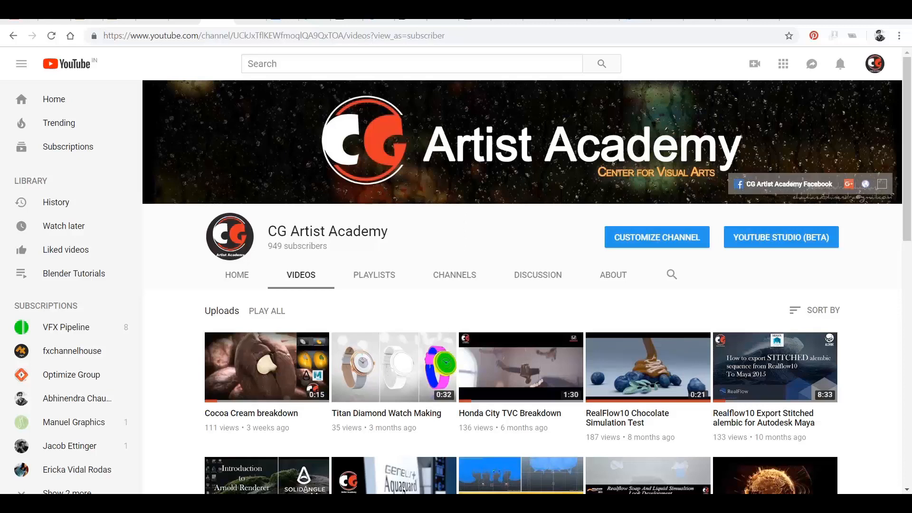
Step: Switch to the open Autodesk Maya scene and unhide the Hudson car group
mouse_move(308, 504)
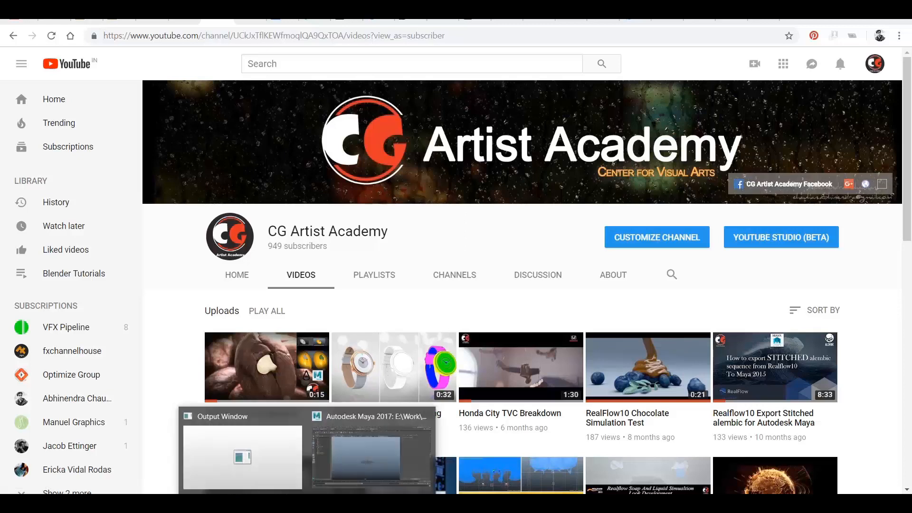
left_click(365, 471)
left_click_drag(367, 236, 328, 236, "alt")
right_click_drag(329, 237, 433, 367, "alt")
middle_click_drag(473, 274, 372, 228, "alt")
left_click_drag(372, 228, 353, 238, "alt")
left_click(63, 153)
key("shift+h")
left_click(503, 187)
left_click_drag(363, 220, 369, 215, "alt")
Step: Unhide the Ground plane and the Main_Cam camera
left_click(79, 161)
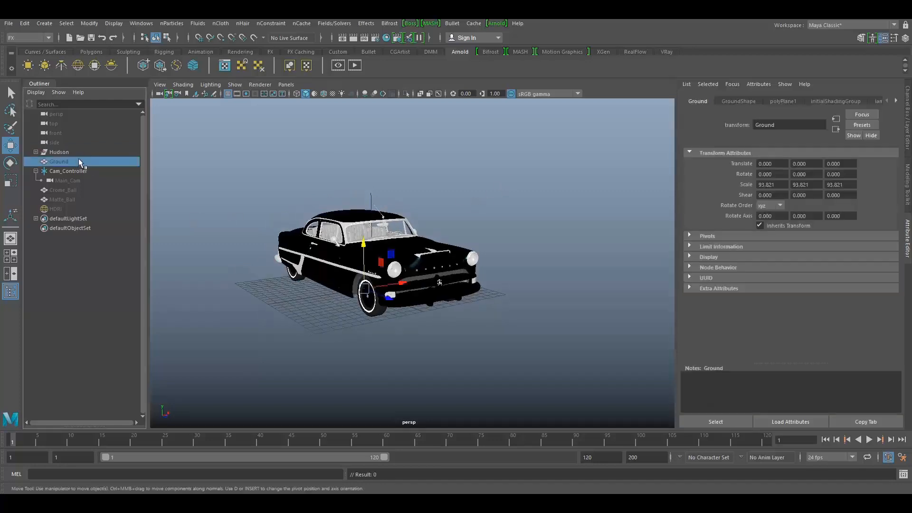
key("shift+h")
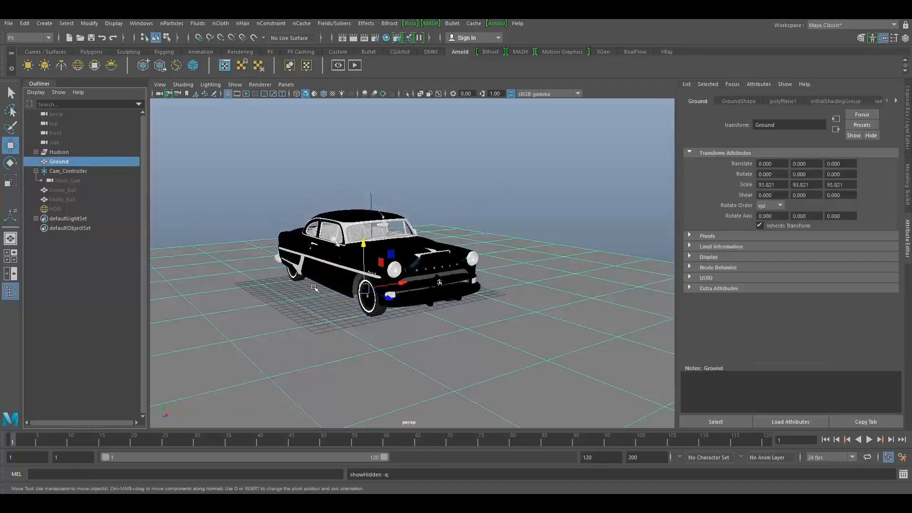
left_click(527, 181)
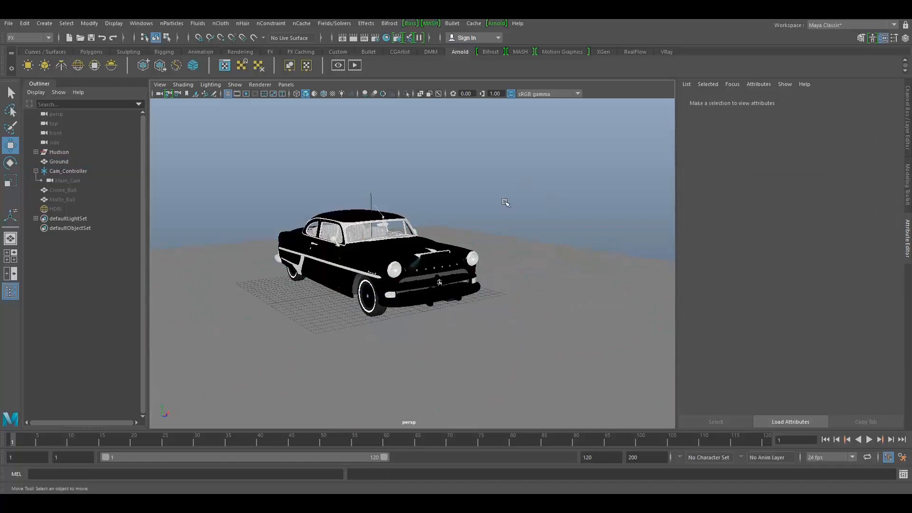
left_click(75, 180)
key("shift+h")
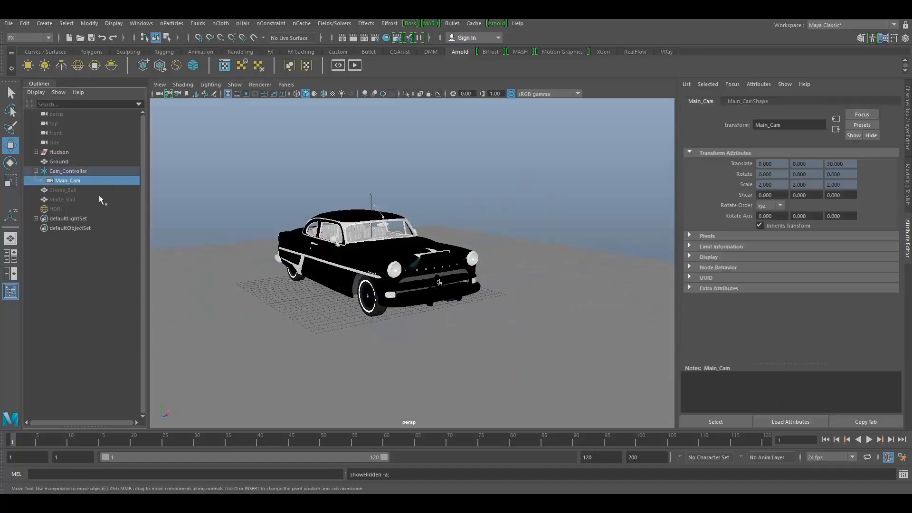
Step: Unhide the Crome_Ball and Matte_Ball reference spheres
left_click(73, 191)
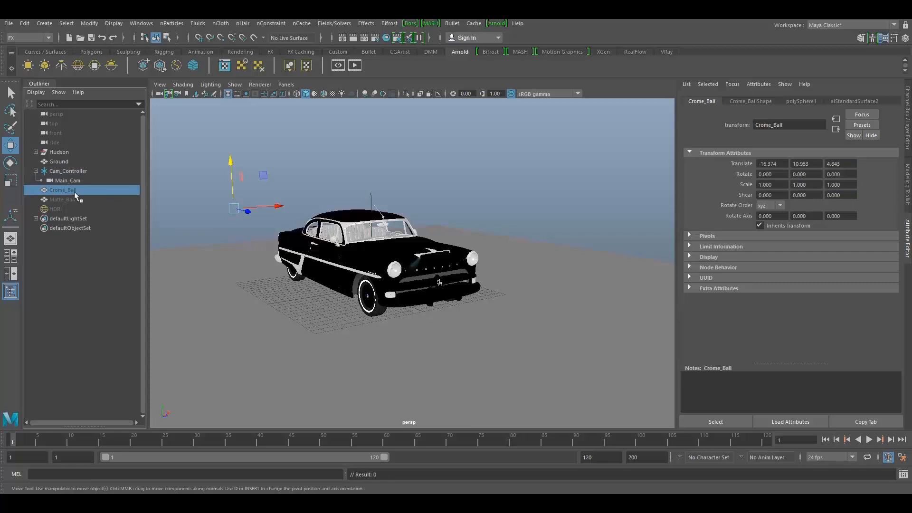
key("shift+h")
left_click(74, 199)
key("shift+h")
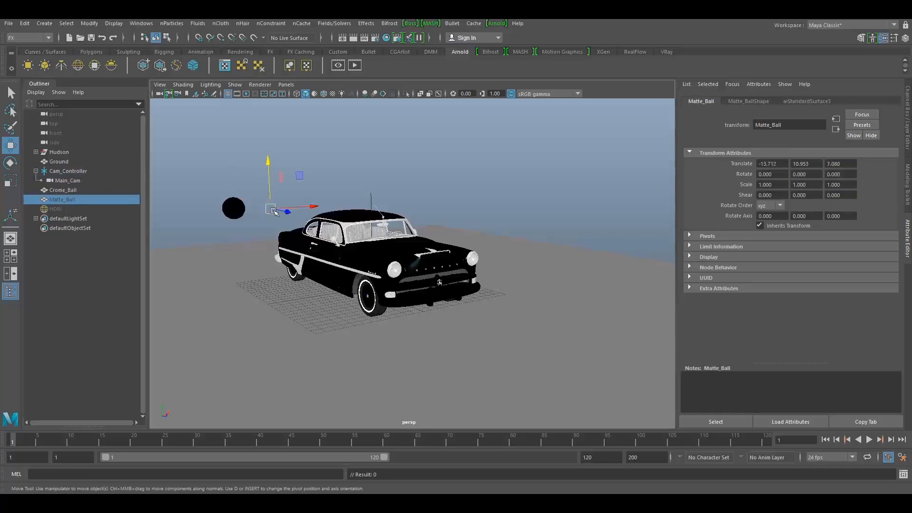
key("shift+h")
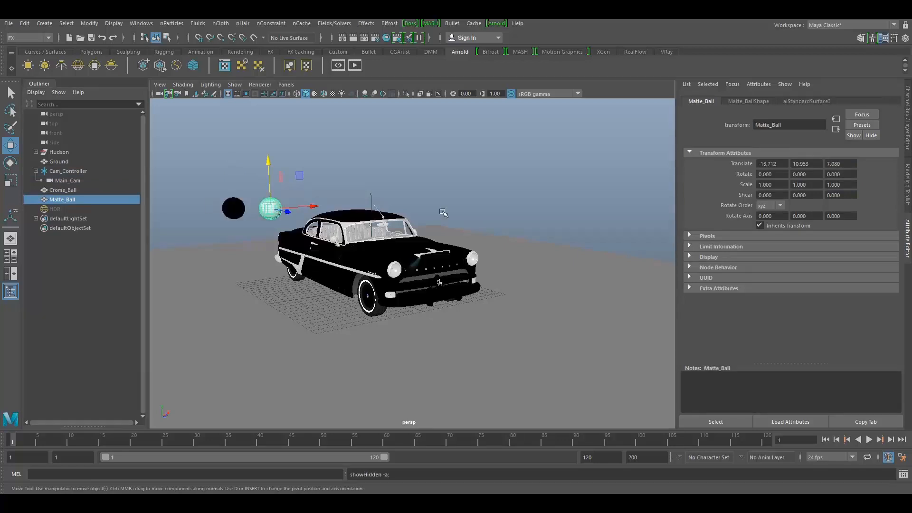
left_click(527, 157)
Step: Examine the car's body, windshield, front end and the two reference balls from several angles
left_click_drag(490, 211, 328, 251, "alt")
key("super")
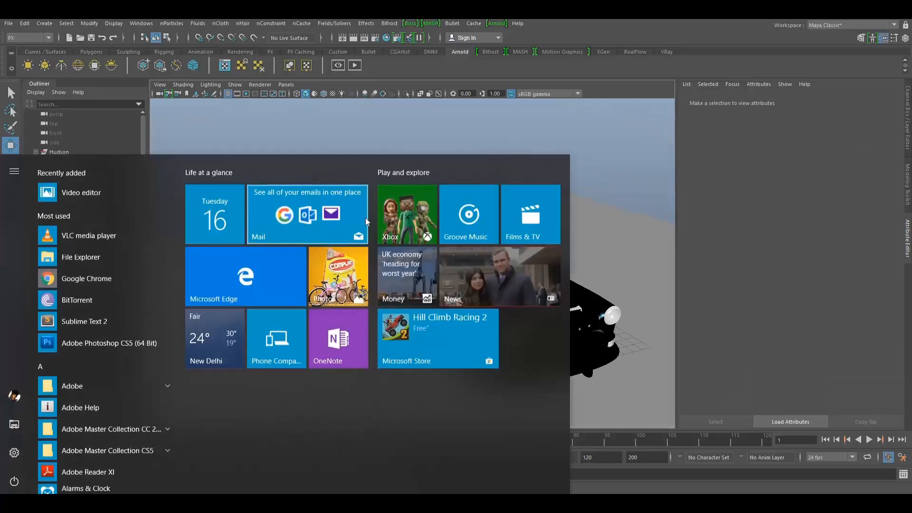
key("super")
left_click_drag(338, 190, 343, 178, "alt")
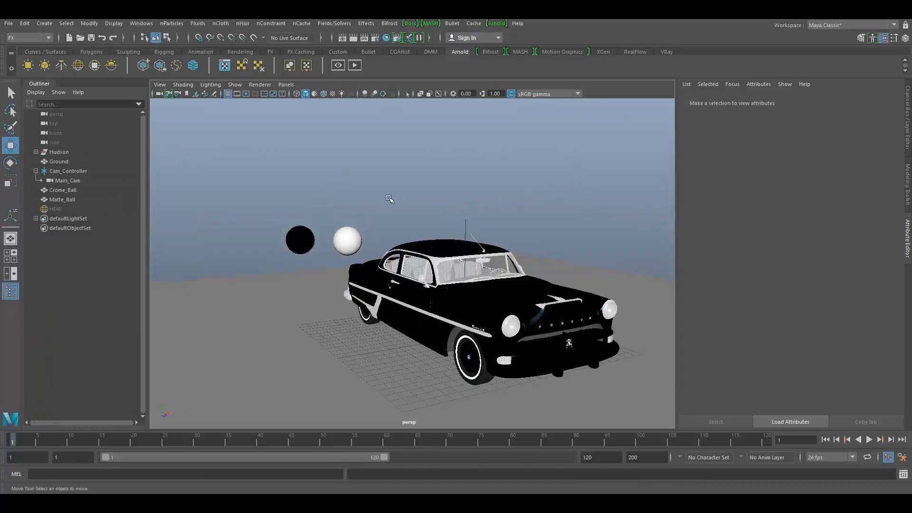
left_click_drag(527, 281, 449, 217, "alt")
right_click_drag(449, 217, 507, 261, "alt")
middle_click_drag(506, 260, 468, 283, "alt")
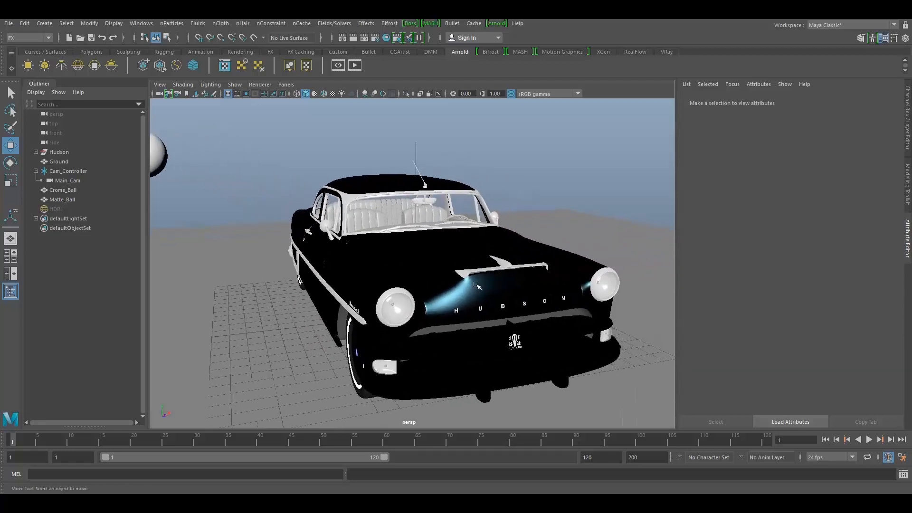
right_click_drag(468, 283, 396, 212, "alt")
left_click_drag(396, 212, 528, 289, "alt")
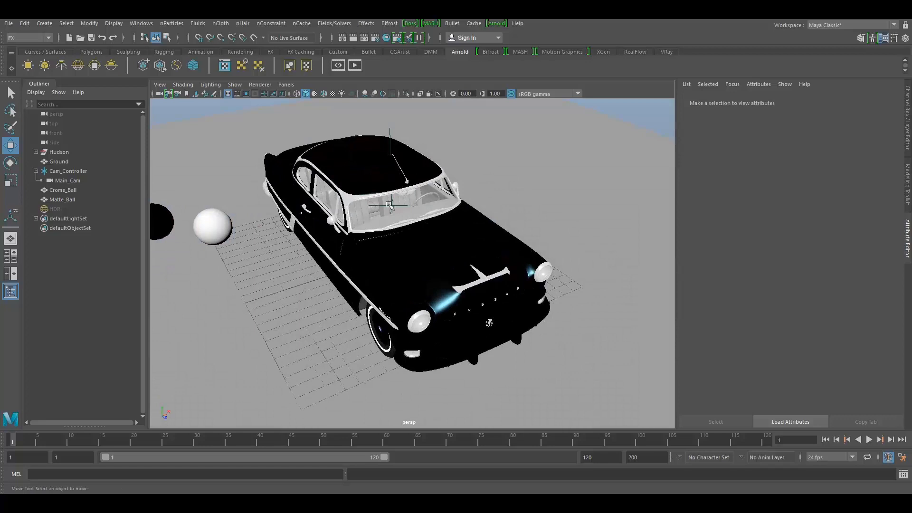
left_click_drag(311, 294, 387, 233, "alt")
left_click(387, 233)
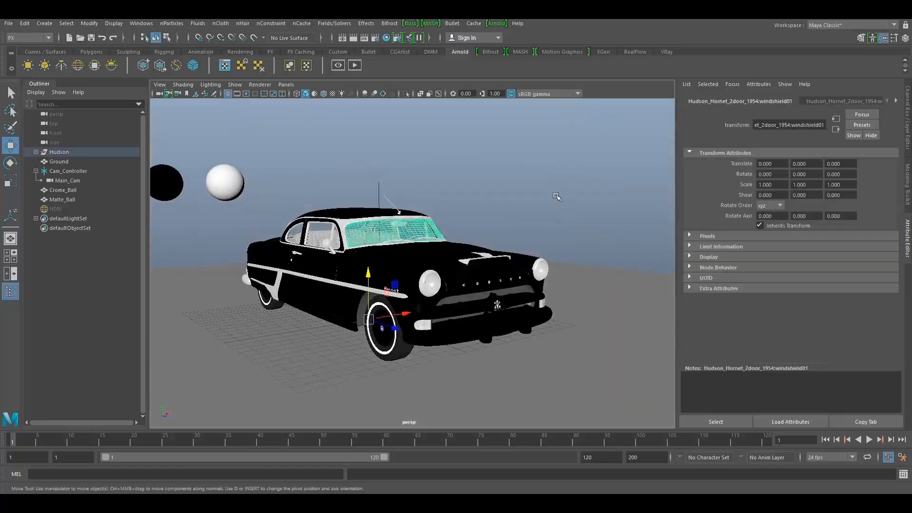
left_click(470, 177)
left_click_drag(344, 265, 311, 264, "alt")
right_click_drag(311, 263, 424, 281, "alt")
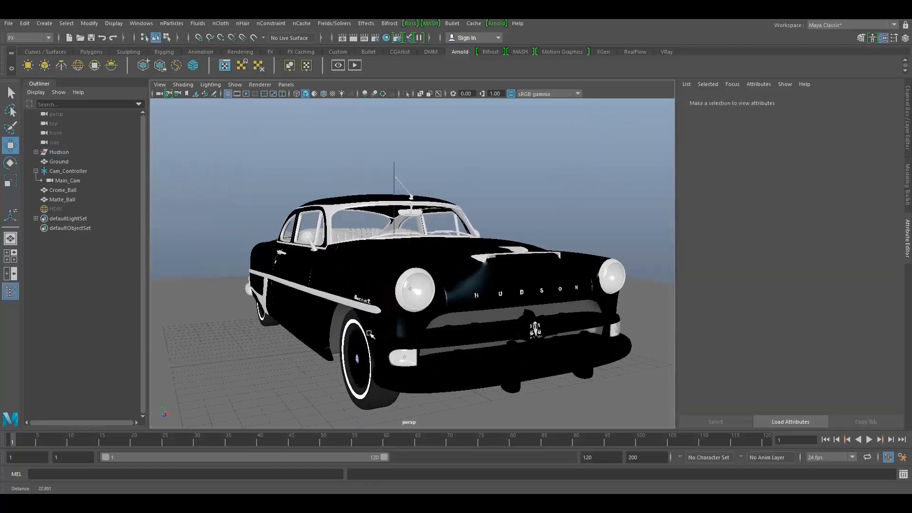
left_click(380, 267)
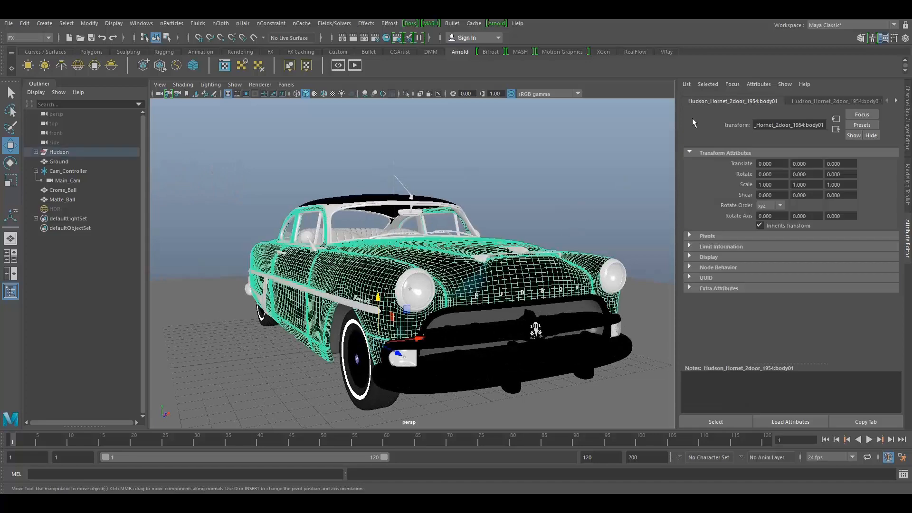
left_click(542, 162)
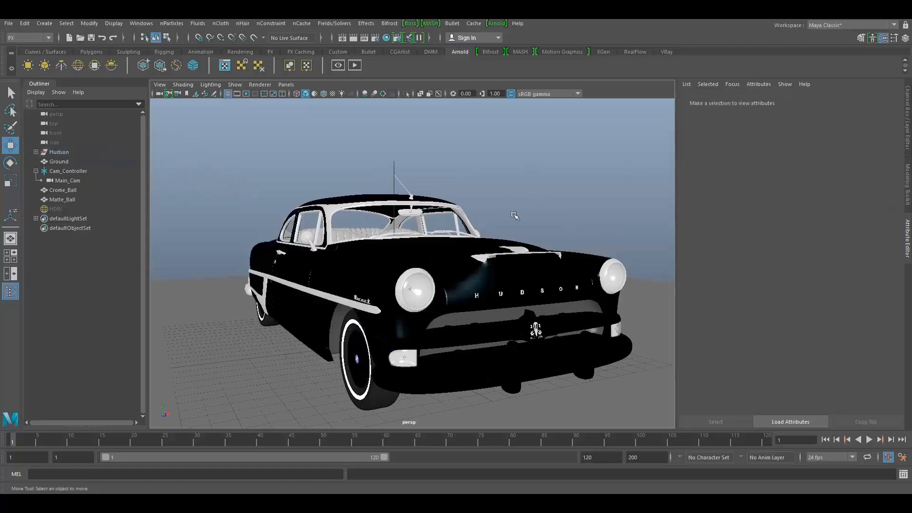
right_click_drag(448, 284, 379, 240, "alt")
left_click_drag(323, 240, 323, 247, "alt")
right_click_drag(292, 255, 370, 261, "alt")
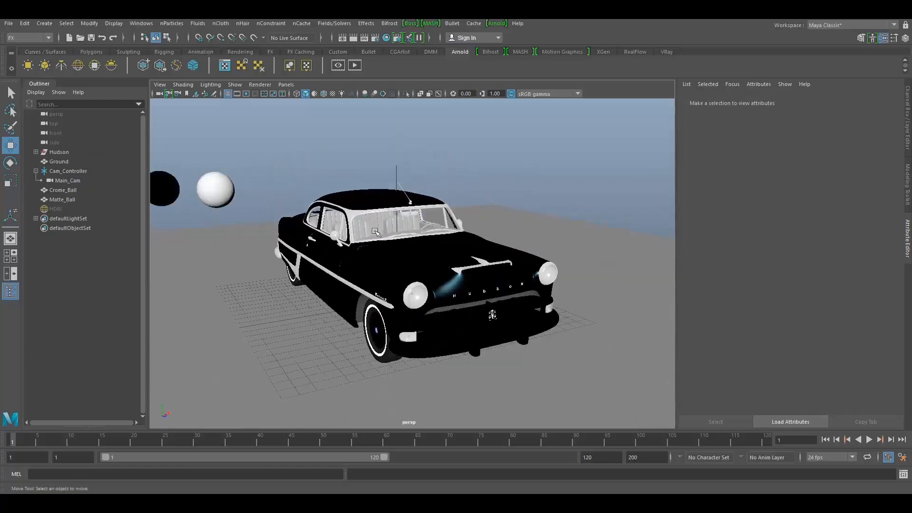
right_click_drag(544, 212, 368, 185, "alt")
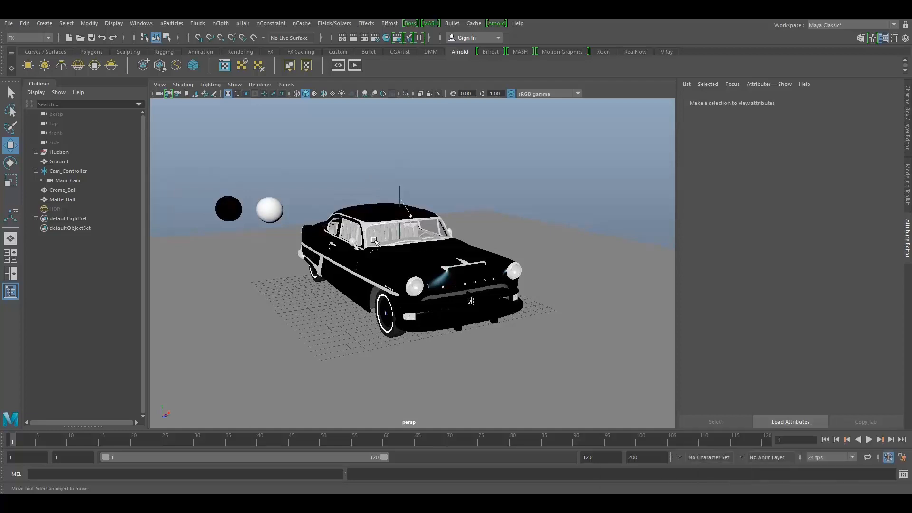
left_click_drag(375, 241, 378, 237, "alt")
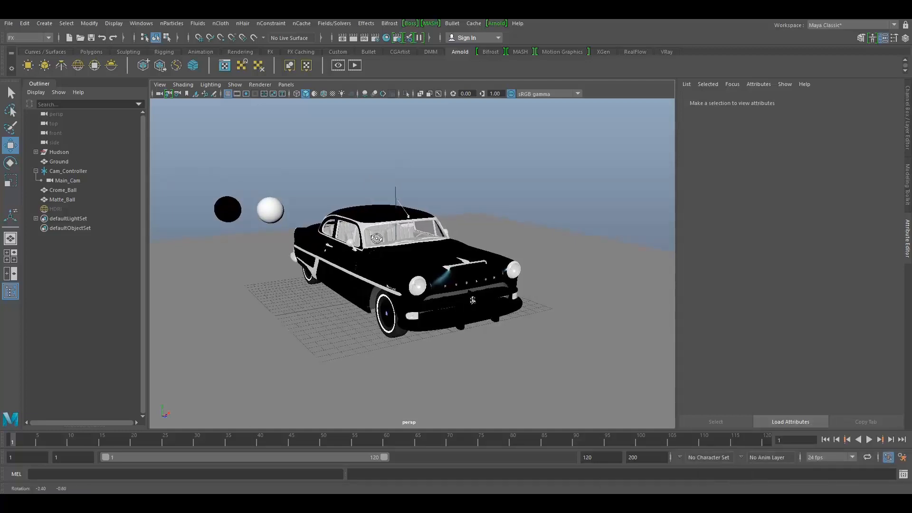
Step: Create an Arnold area light and scale it uniformly to about 21.2, larger than the car
left_click(28, 65)
scroll(571, 342, "down", 3)
key("r")
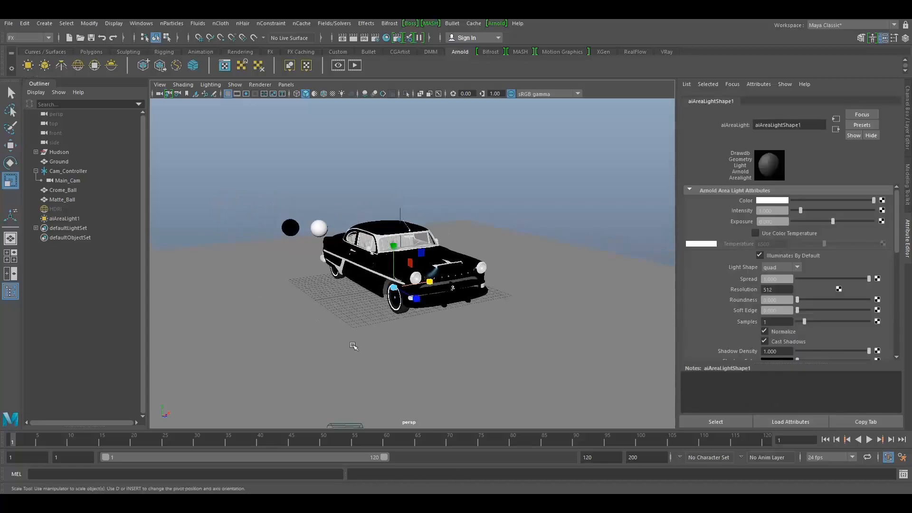
left_click_drag(416, 297, 415, 313, "alt")
left_click_drag(398, 274, 641, 280)
scroll(427, 285, "down", 5)
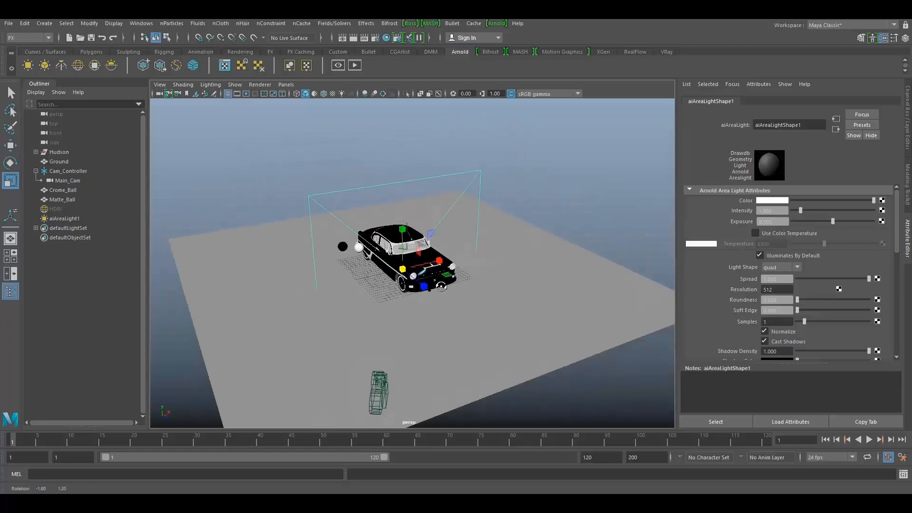
Step: Rotate the area light to face downward, setting its Rotate X to -90
left_click_drag(404, 280, 461, 285, "alt")
key("e")
left_click_drag(380, 223, 365, 203)
key("ctrl+a")
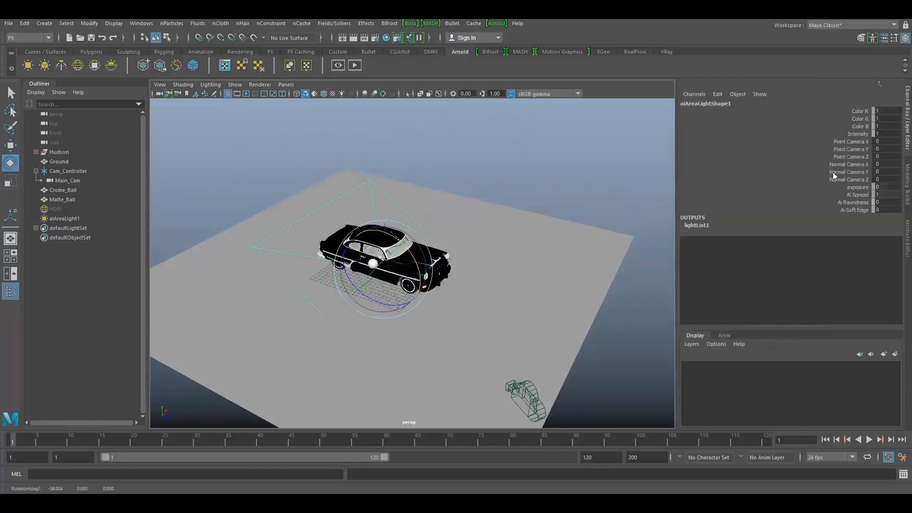
left_click(374, 183)
double_click(882, 133)
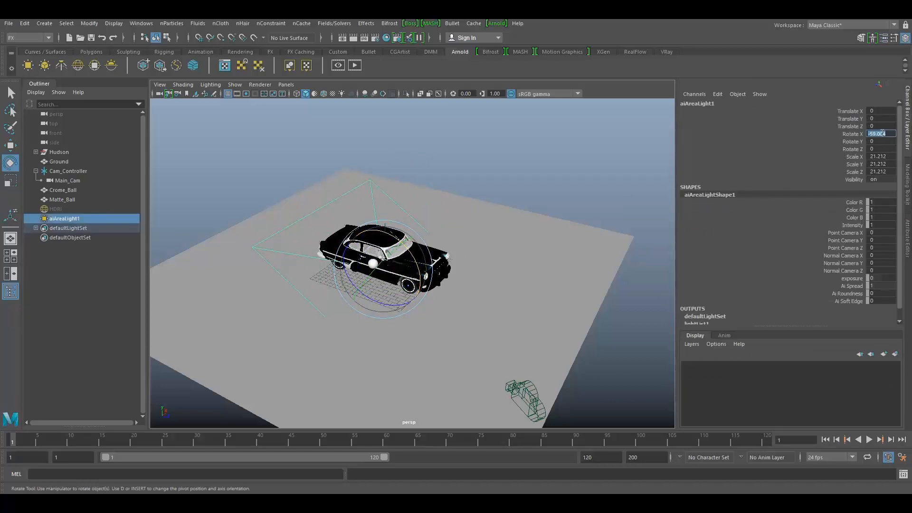
type("-90")
key("Return")
Step: Raise the area light above the car to a Translate Y of about 32.9
left_click_drag(370, 255, 397, 82, "alt")
key("w")
scroll(385, 179, "down", 2)
left_click_drag(404, 209, 342, 270, "alt")
scroll(482, 311, "up", 1)
scroll(482, 311, "down", 3)
Step: Stretch the overhead area light into a long strip, about 42.6 in Scale X and 10.8 in Scale Y
key("r")
left_click_drag(423, 180, 456, 183, "alt")
left_click_drag(392, 165, 490, 166)
scroll(438, 272, "down", 2)
left_click_drag(438, 272, 459, 269, "alt")
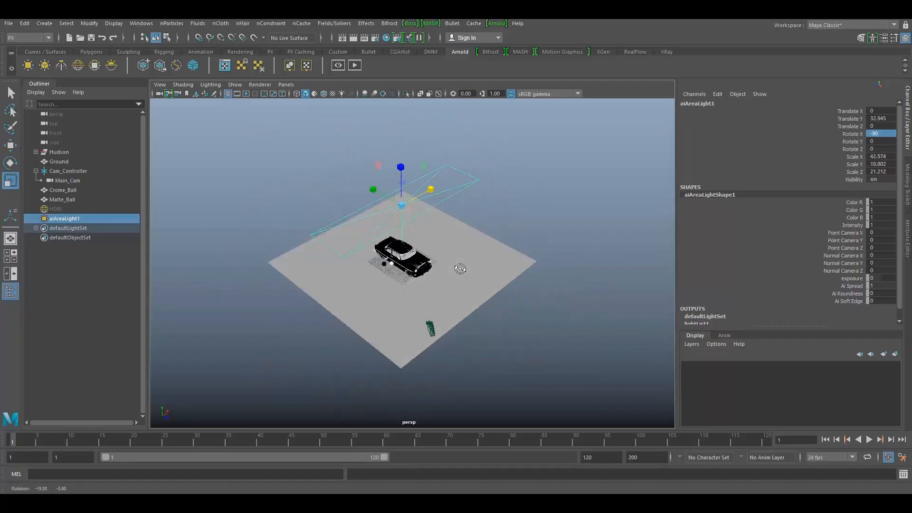
key("e")
left_click_drag(422, 291, 403, 260, "alt")
scroll(459, 337, "up", 6)
scroll(451, 281, "down", 2)
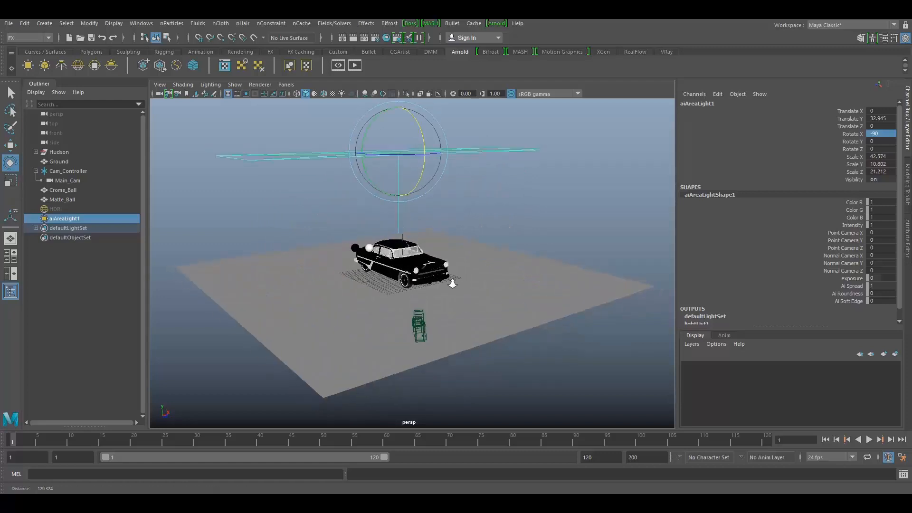
Step: Open the Arnold RenderView with Main_CamShape as the render camera
key("alt+Tab")
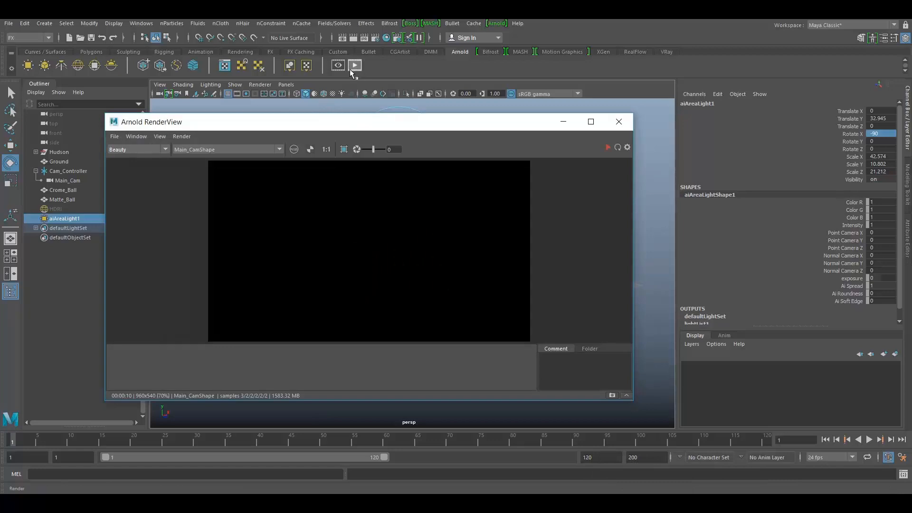
left_click(228, 147)
left_click(228, 148)
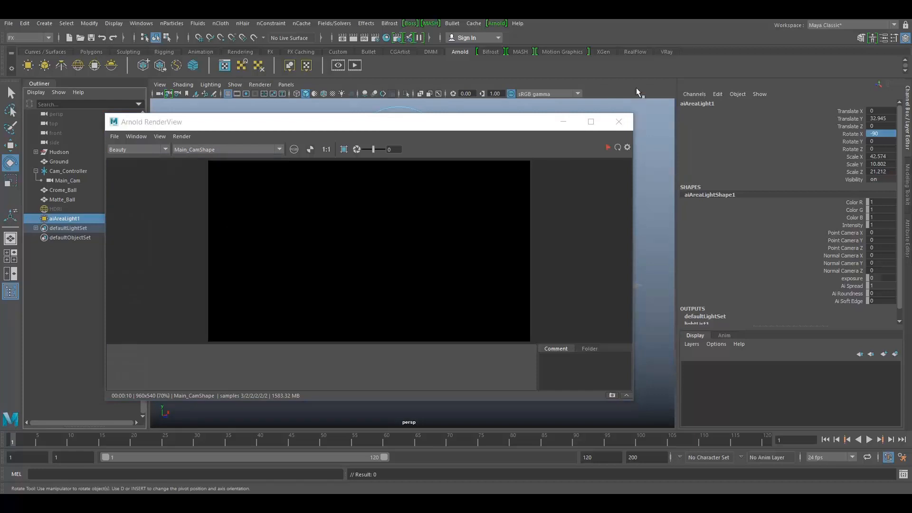
Step: Set the area light's Exposure to 10 in its shape attributes
key("ctrl+a")
left_click(762, 101)
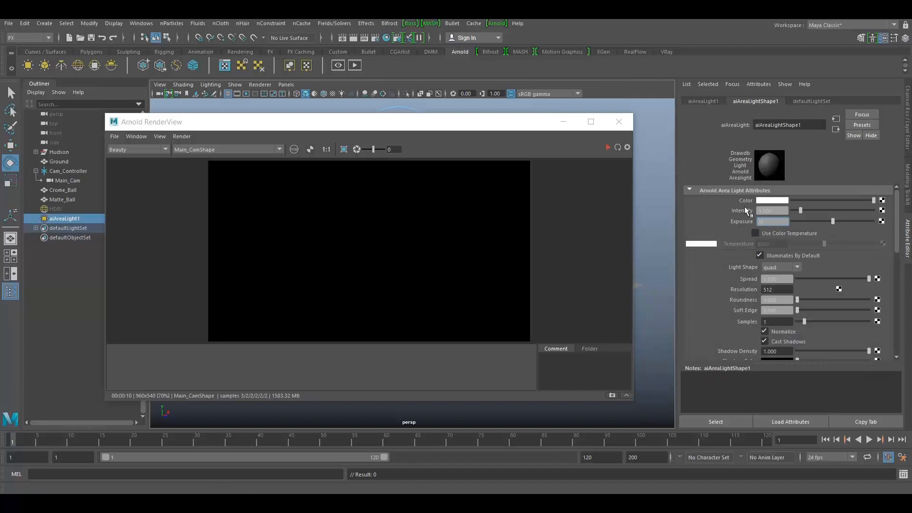
type("10")
key("Return")
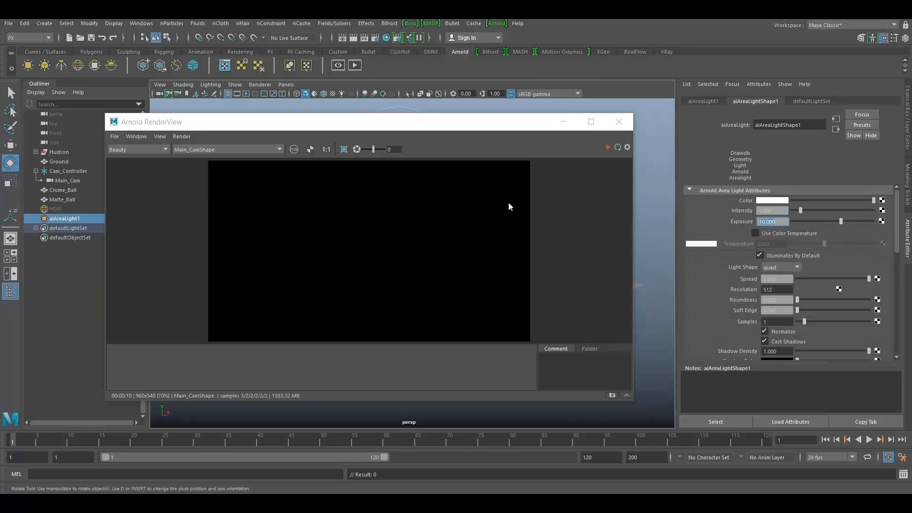
Step: Render the scene through Main_CamShape, stop the render, and store a snapshot of it
left_click(605, 149)
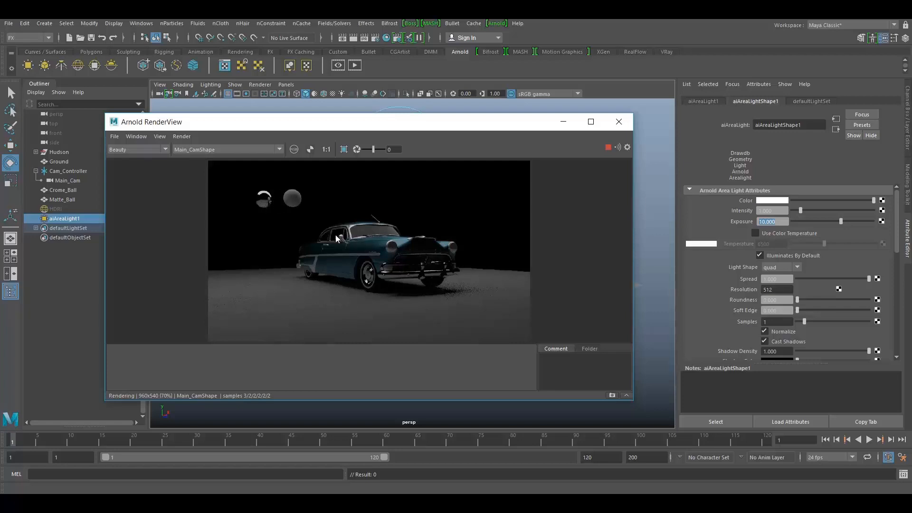
left_click(609, 148)
left_click(612, 396)
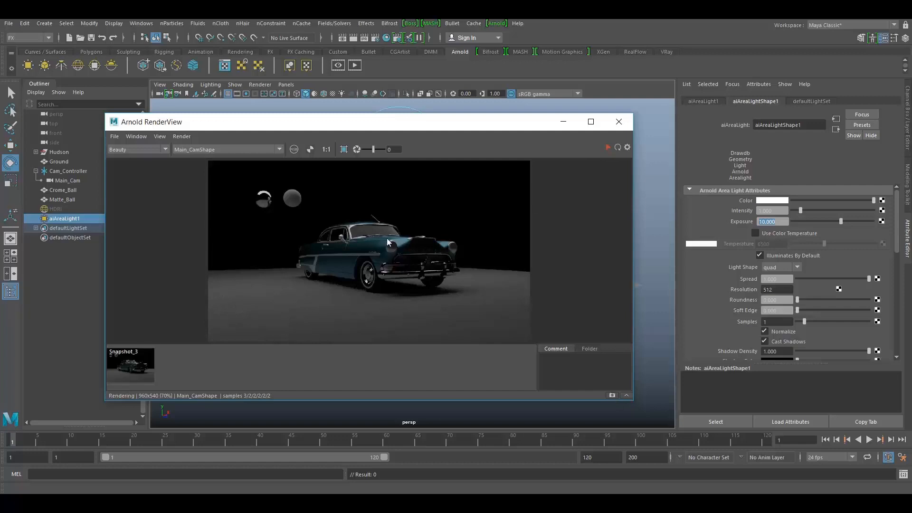
Step: Inspect the rendered car and the light's reflection on the chrome and matte balls up close
scroll(375, 234, "up", 3)
scroll(375, 234, "down", 1)
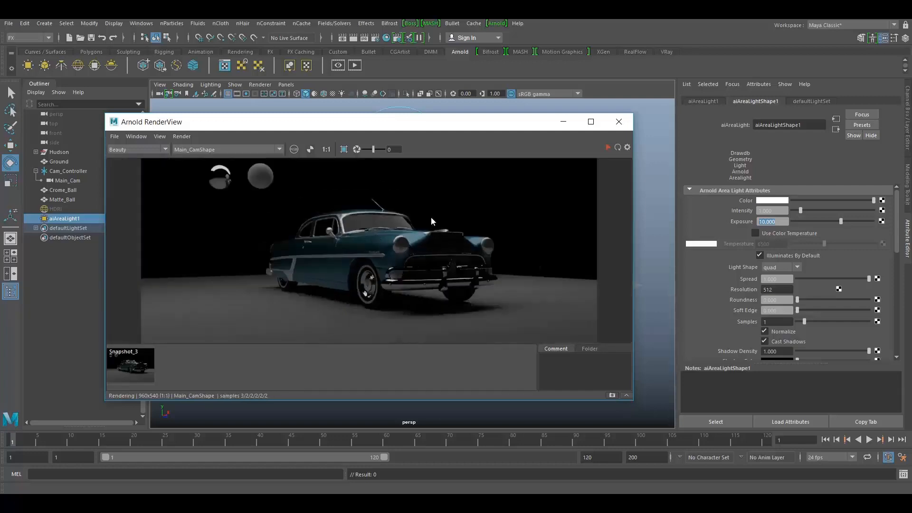
middle_click_drag(398, 215, 395, 240)
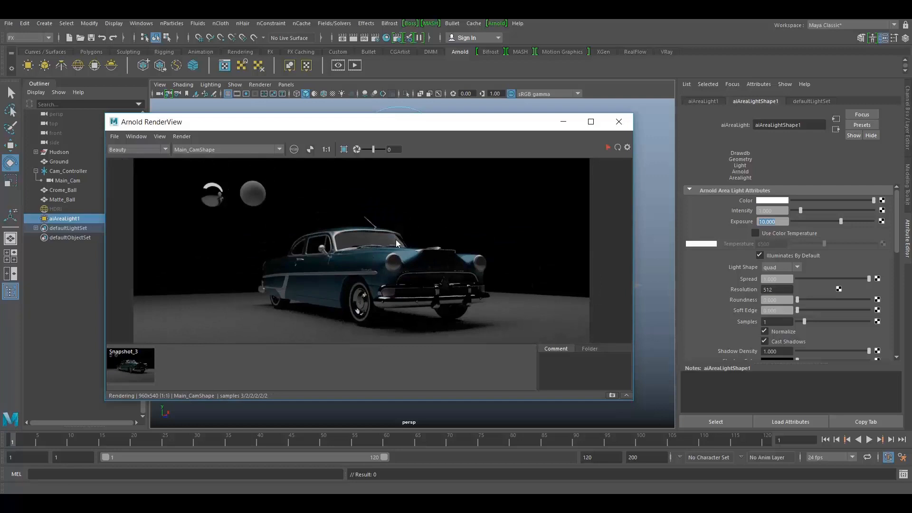
scroll(212, 195, "up", 4)
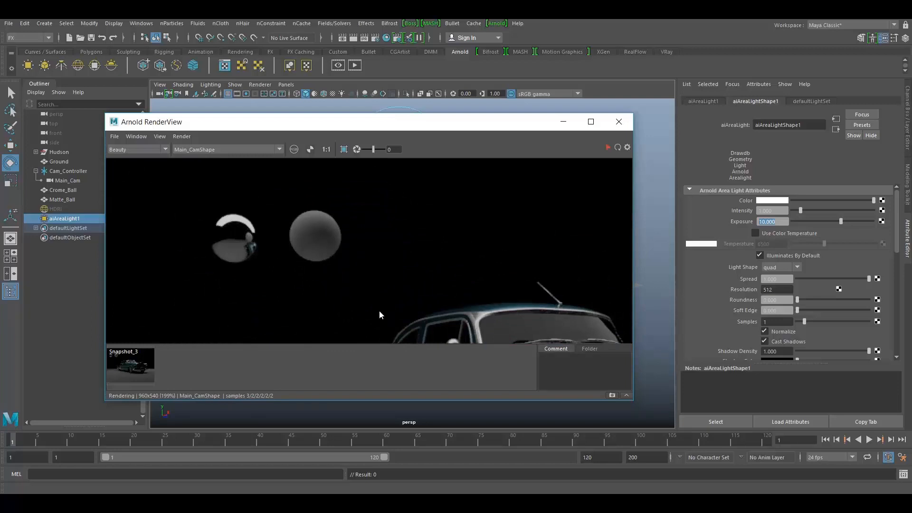
scroll(260, 256, "down", 4)
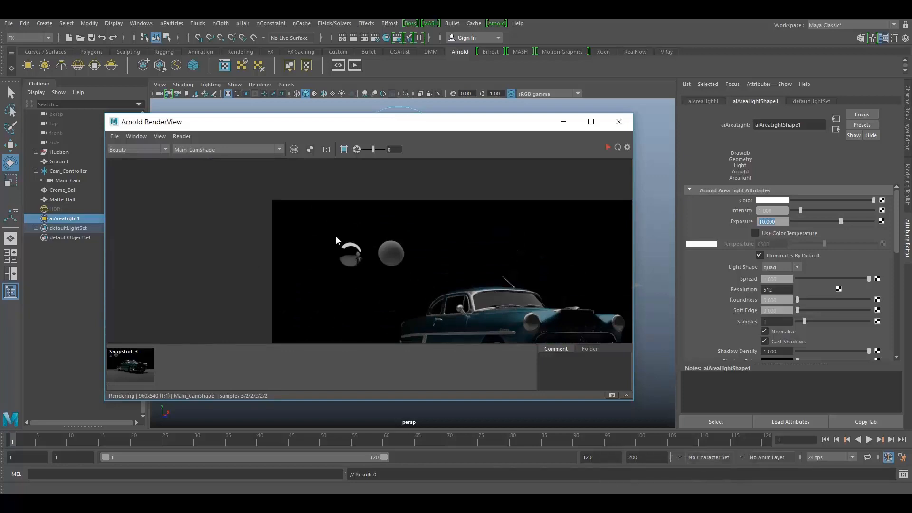
Step: Connect a File texture loading the softBoxTexB EXR image to the area light's Color
middle_click_drag(424, 272, 375, 236)
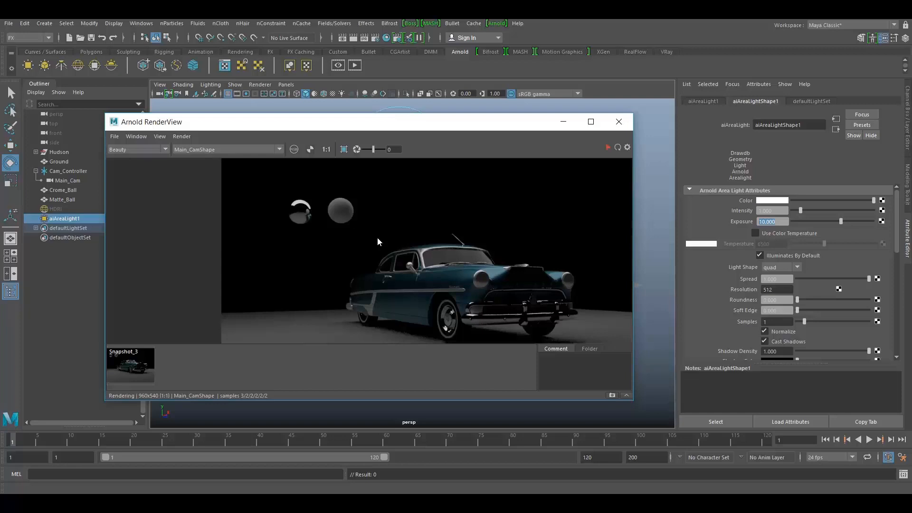
left_click(611, 86)
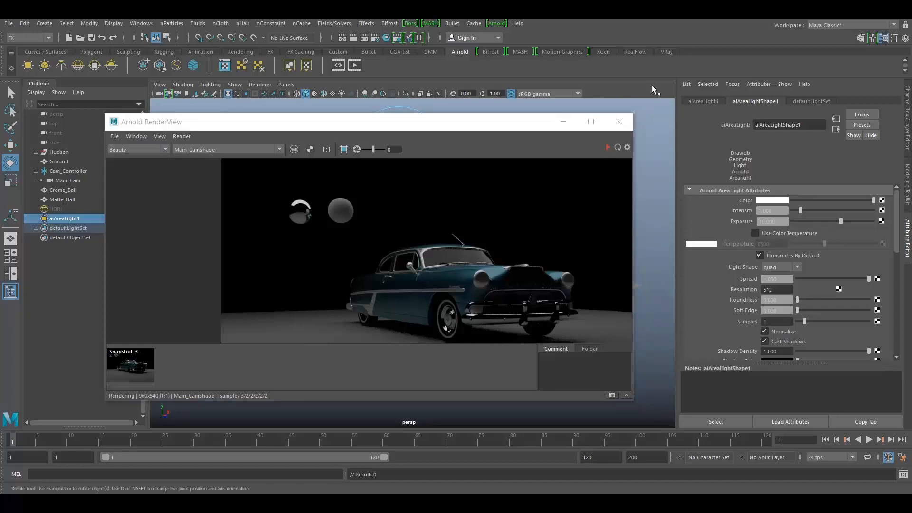
middle_click_drag(546, 275, 491, 261)
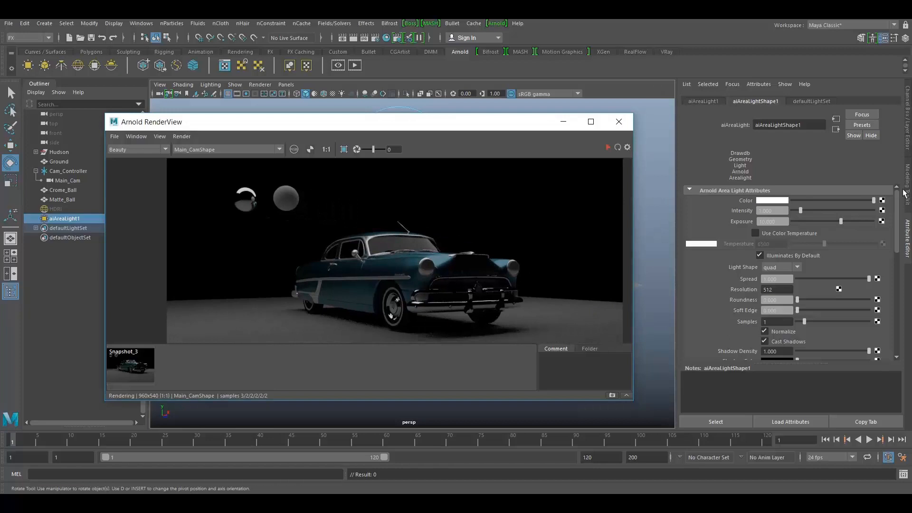
left_click(882, 201)
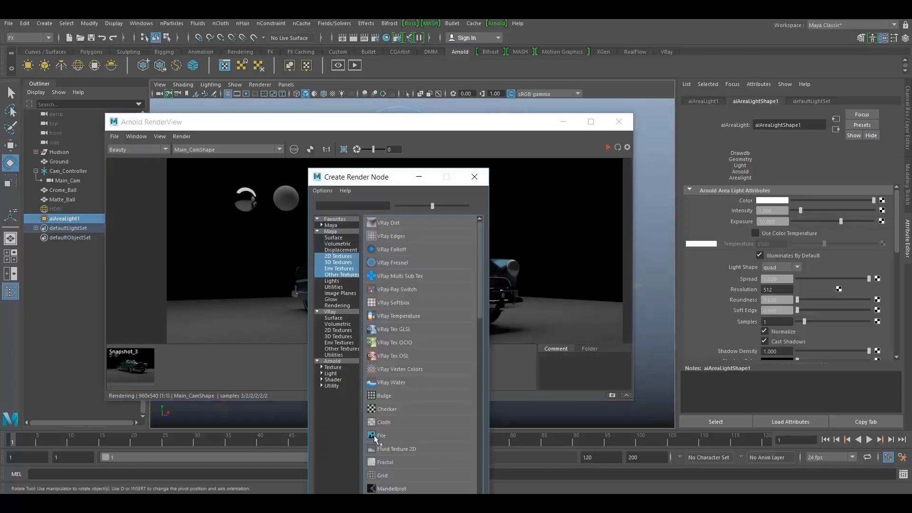
left_click(375, 436)
left_click(885, 230)
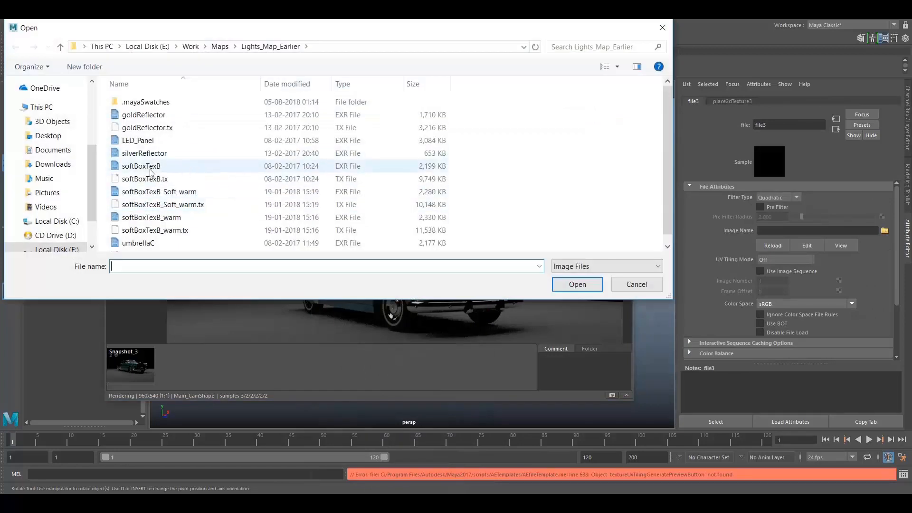
left_click(150, 170)
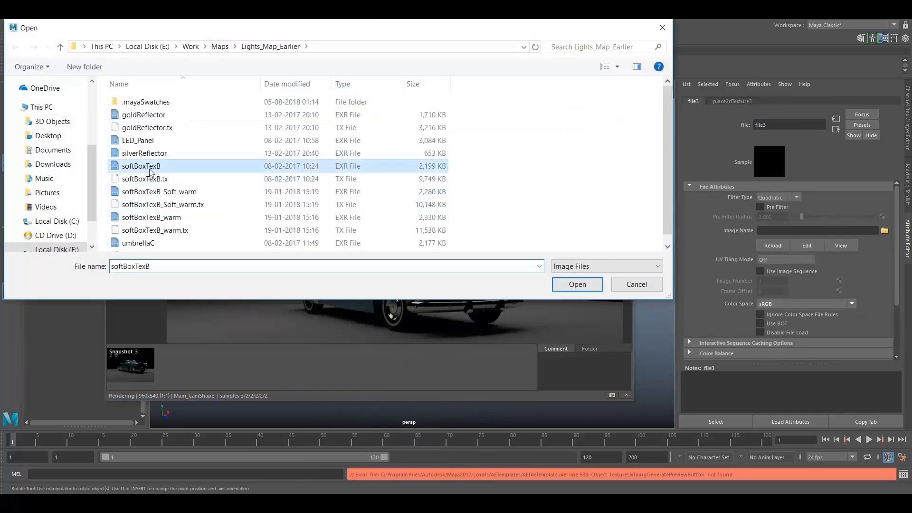
left_click(577, 284)
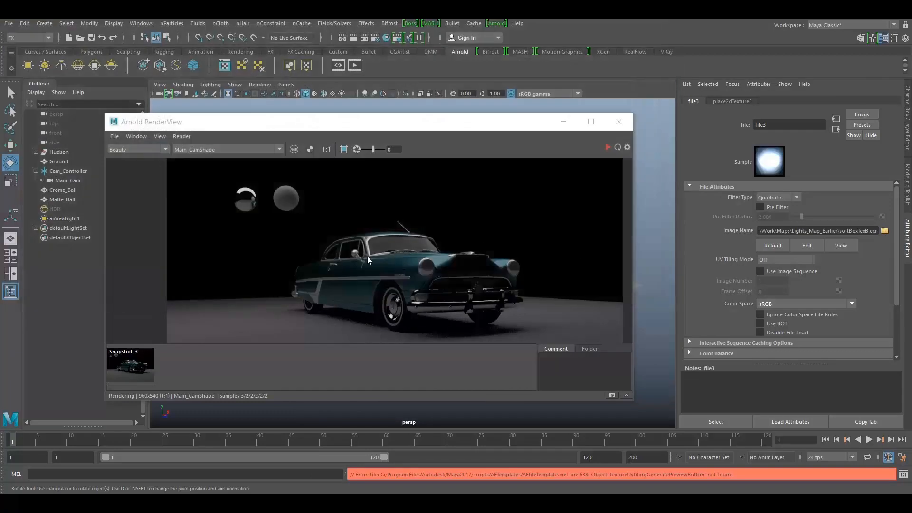
Step: Render the scene with the textured light and compare the reflections on the chrome and matte balls with Snapshot_3
left_click(605, 148)
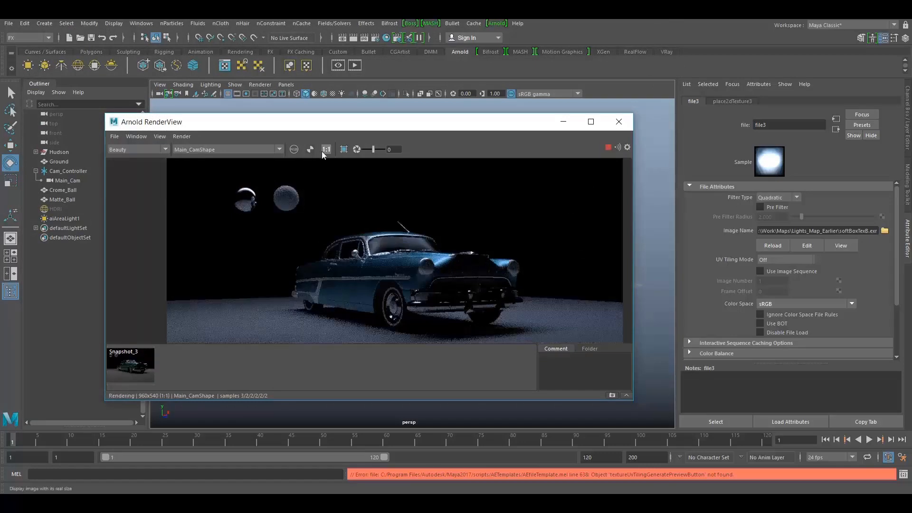
scroll(265, 235, "up", 2)
scroll(249, 218, "up", 3)
scroll(249, 218, "down", 2)
middle_click_drag(205, 196, 431, 275)
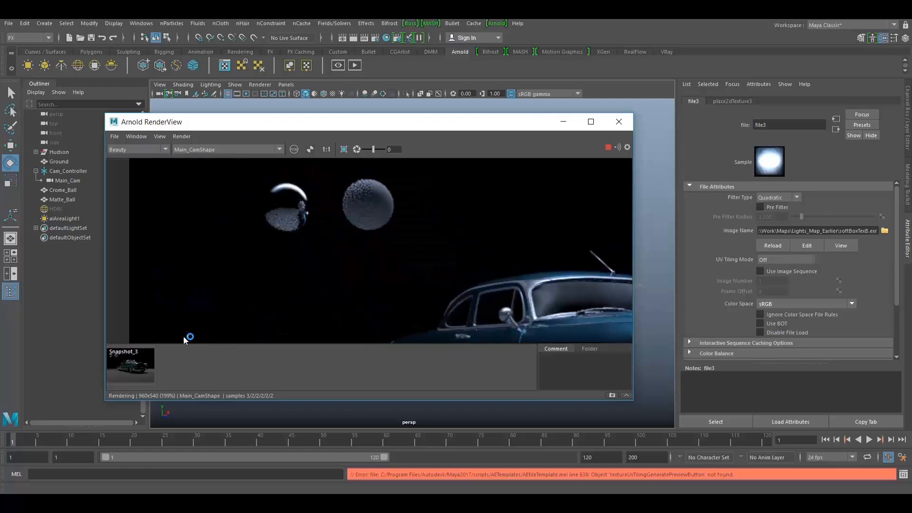
left_click(143, 368)
left_click(142, 367)
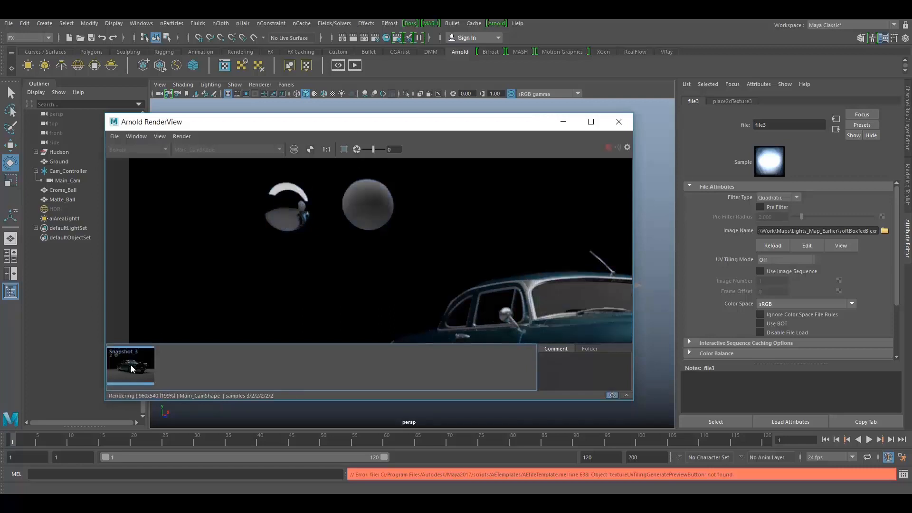
scroll(484, 223, "down", 3)
middle_click_drag(402, 270, 222, 180)
Step: Try an Exposure of 12 on aiAreaLight1 and check the brightness in the render
left_click(61, 218)
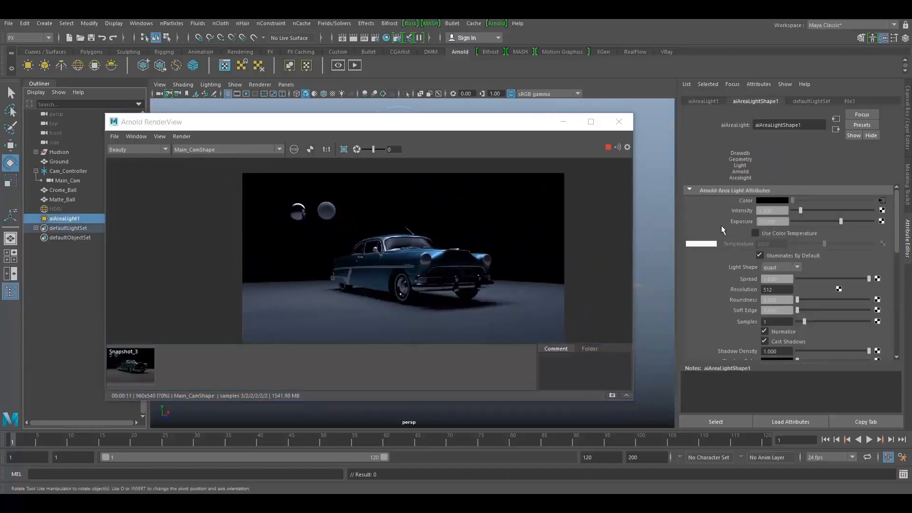
left_click(780, 222)
type("12")
key("Return")
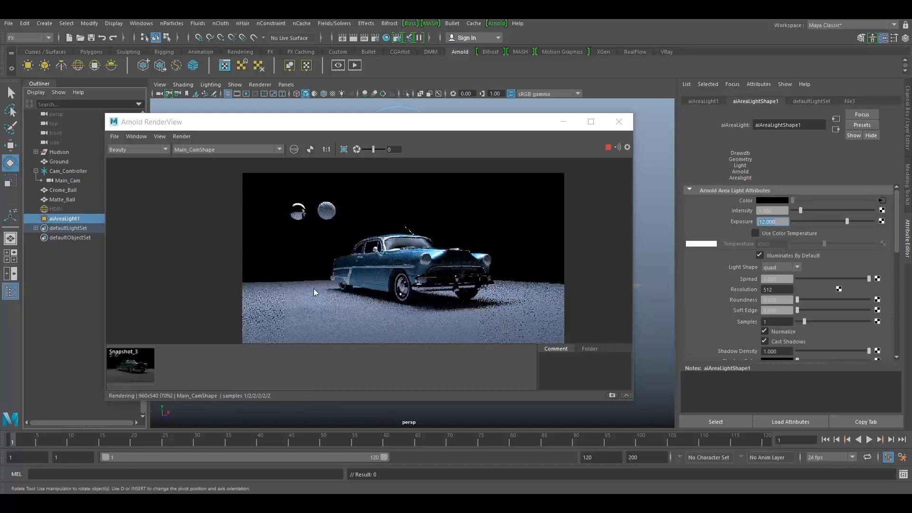
scroll(313, 288, "up", 1)
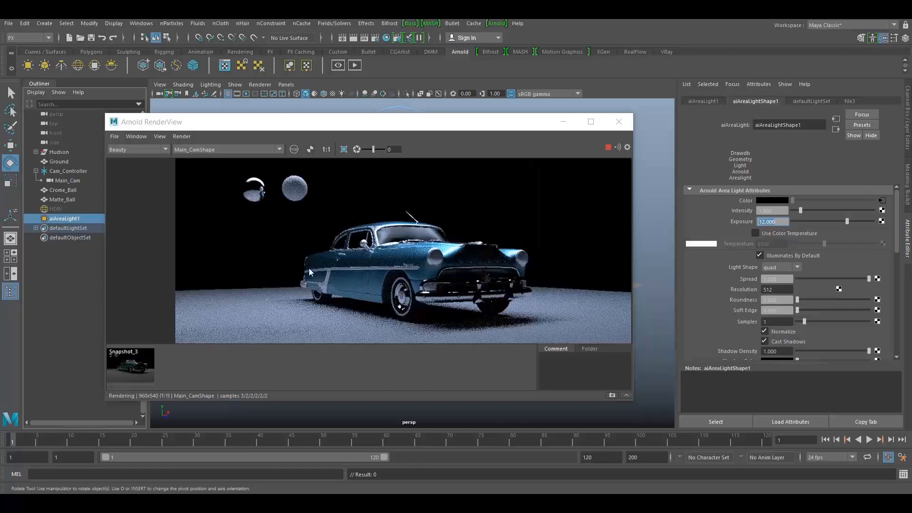
scroll(264, 260, "down", 1)
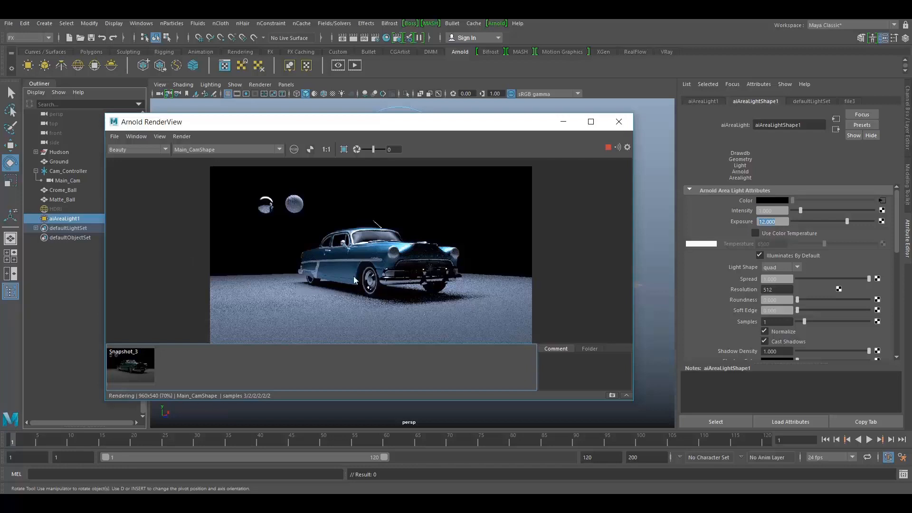
Step: Set the area light's Exposure to 11 and pause the render's live scene updates
left_click(774, 221)
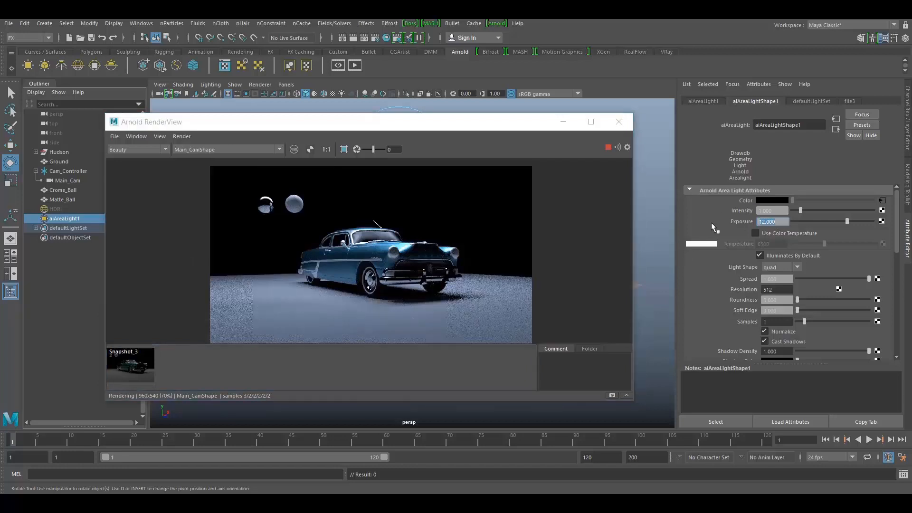
type("11")
key("Return")
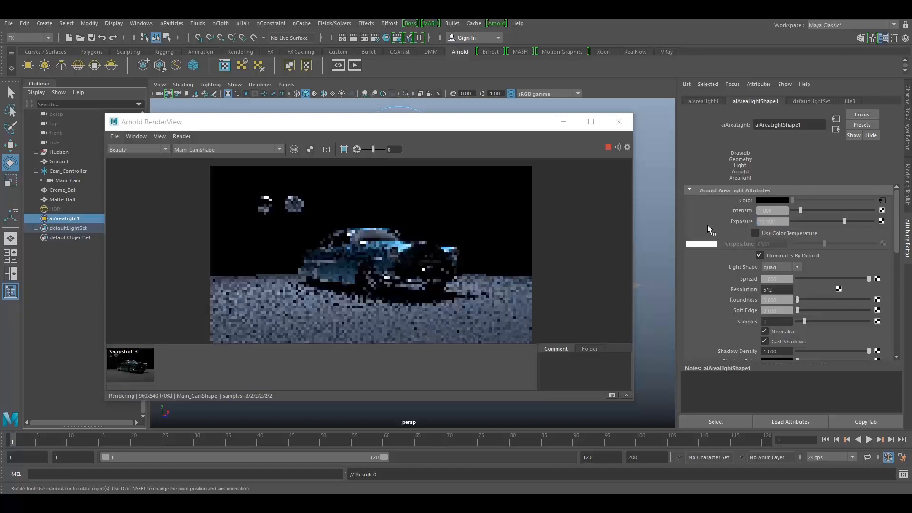
left_click(618, 148)
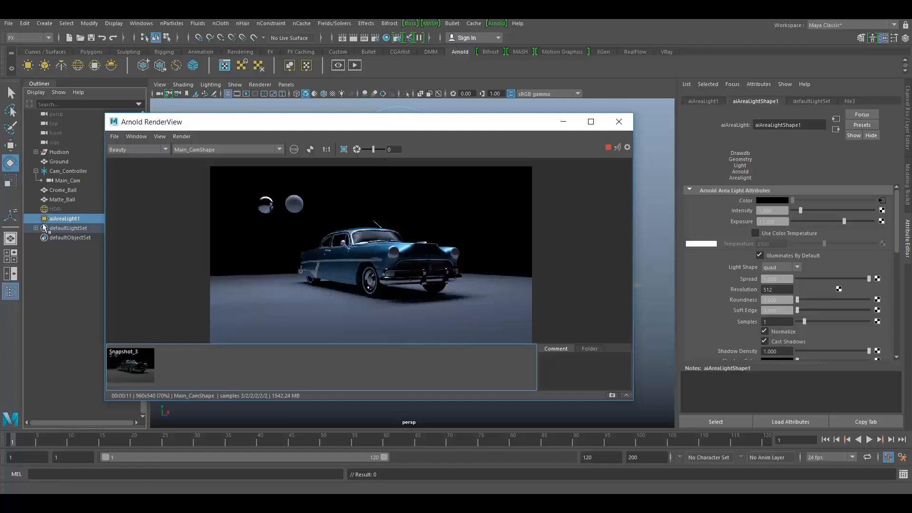
Step: Unhide the HDRI skydome light, refresh the render with it, and store a snapshot
left_click(56, 209)
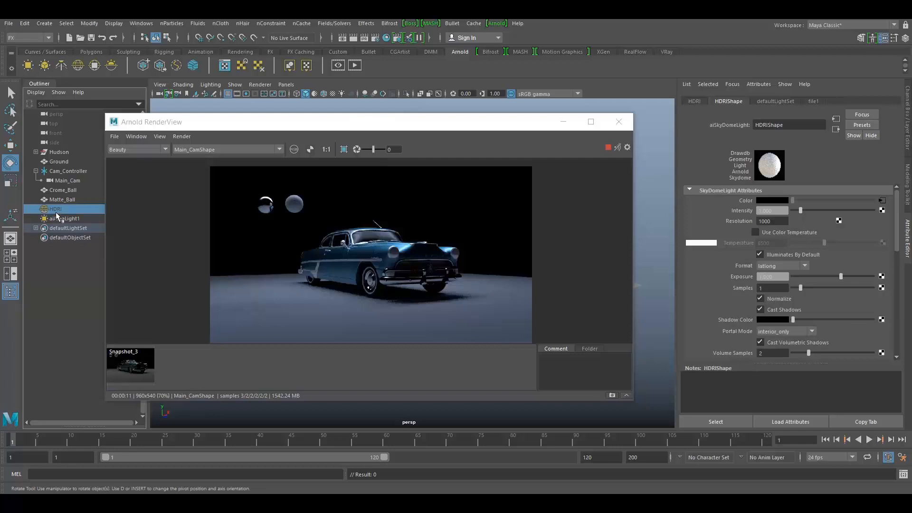
key("shift+h")
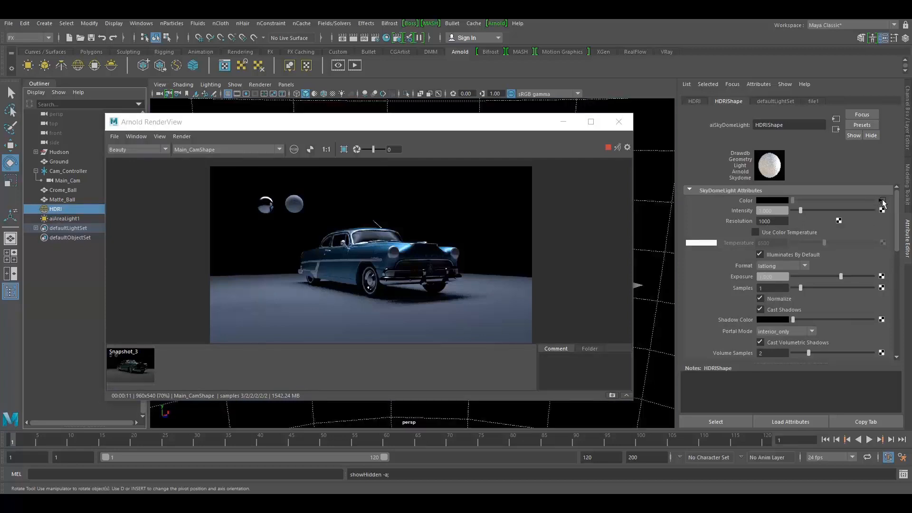
left_click(616, 148)
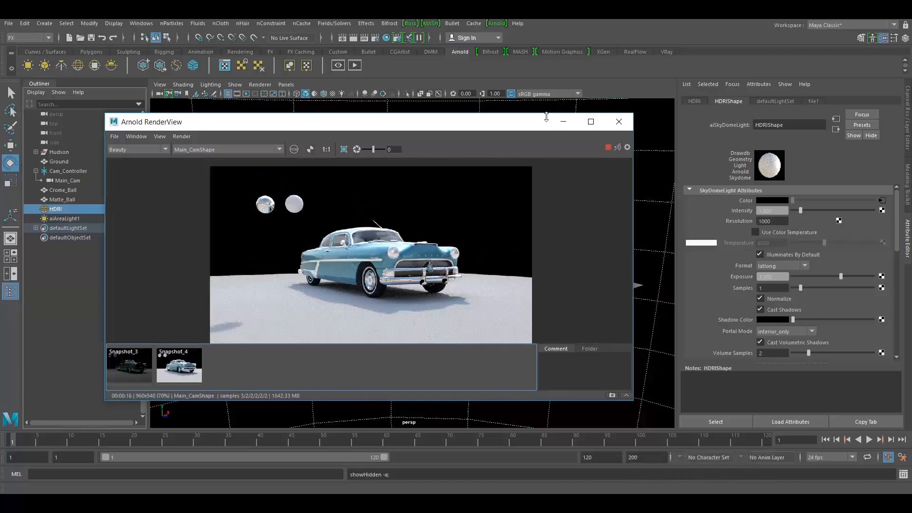
Step: Enlarge the render view to full screen and inspect the HDRI-lit car up close
left_click(591, 122)
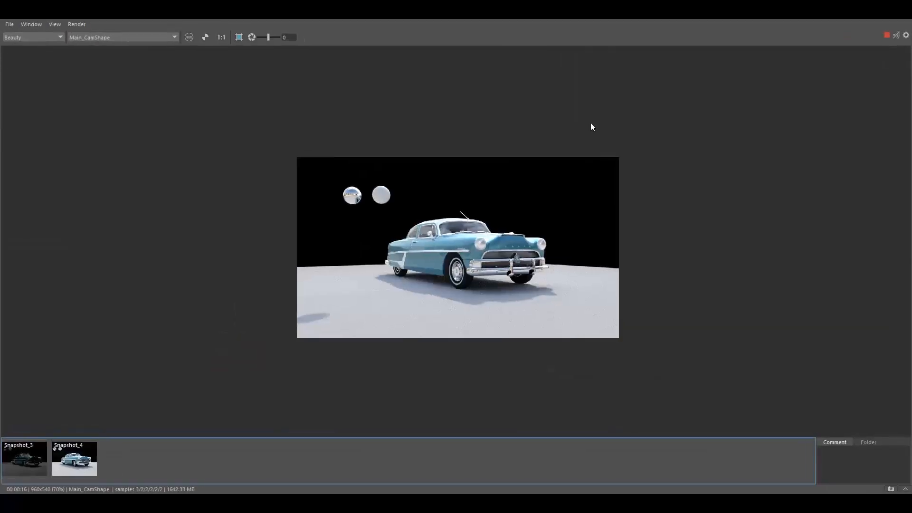
key("f")
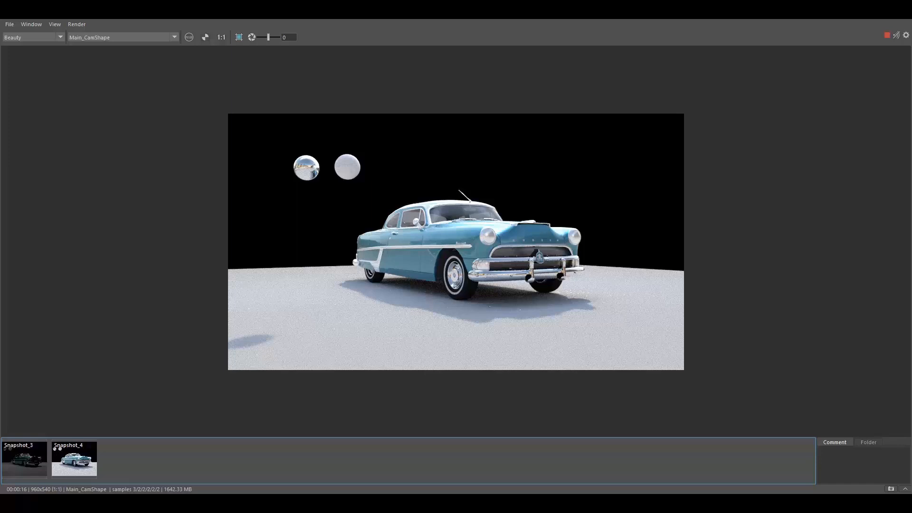
scroll(313, 167, "up", 3)
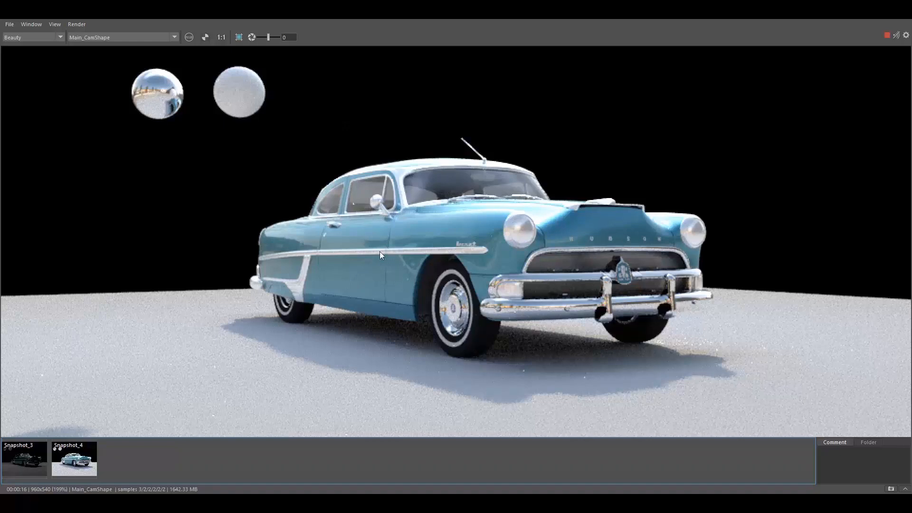
scroll(414, 232, "down", 1)
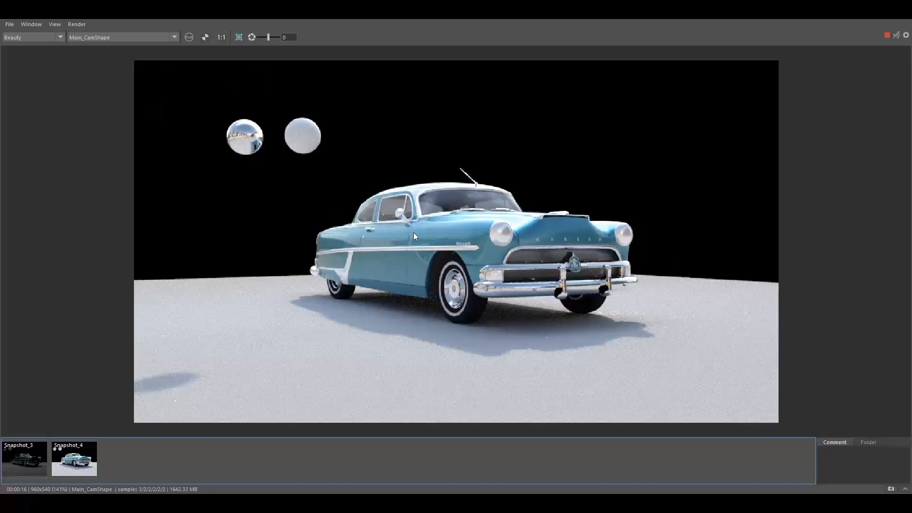
scroll(413, 236, "down", 1)
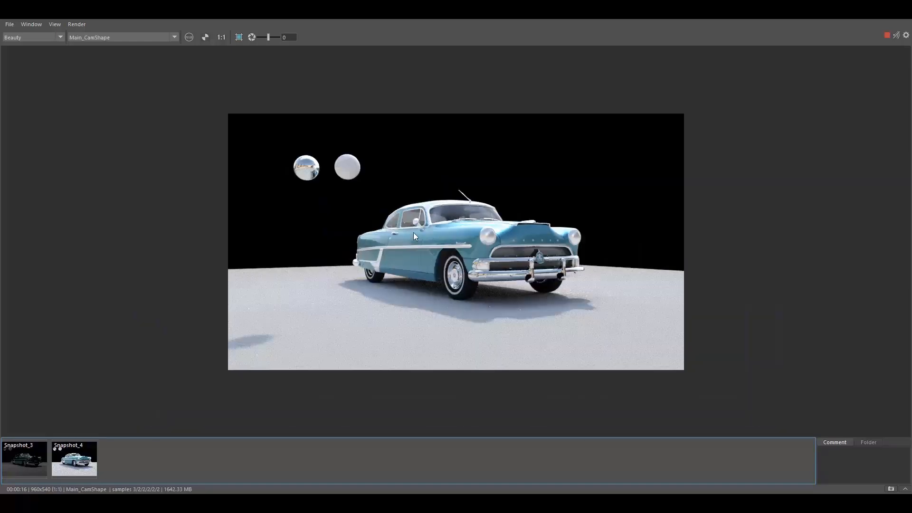
Step: Review the diffuse and specular direct and indirect passes and the transmission pass, return to Beauty, and restore the render window's size
left_click(39, 38)
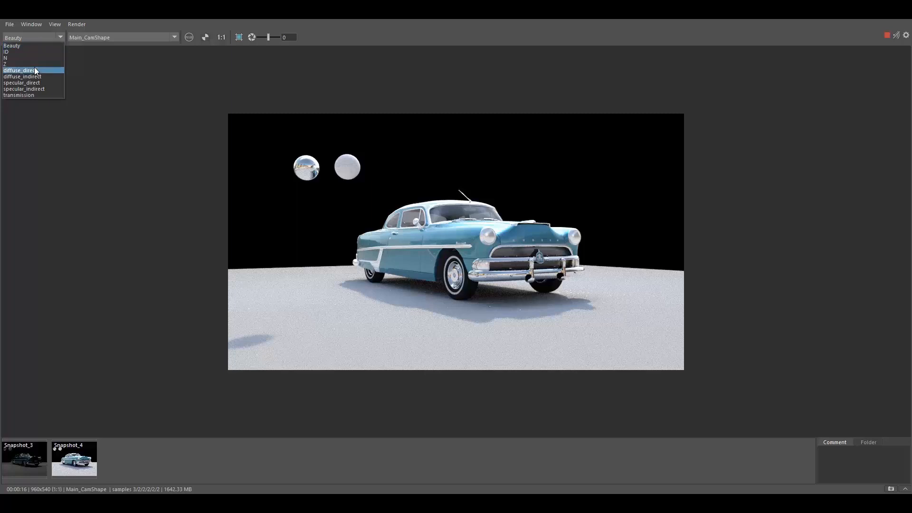
left_click(34, 70)
left_click(39, 36)
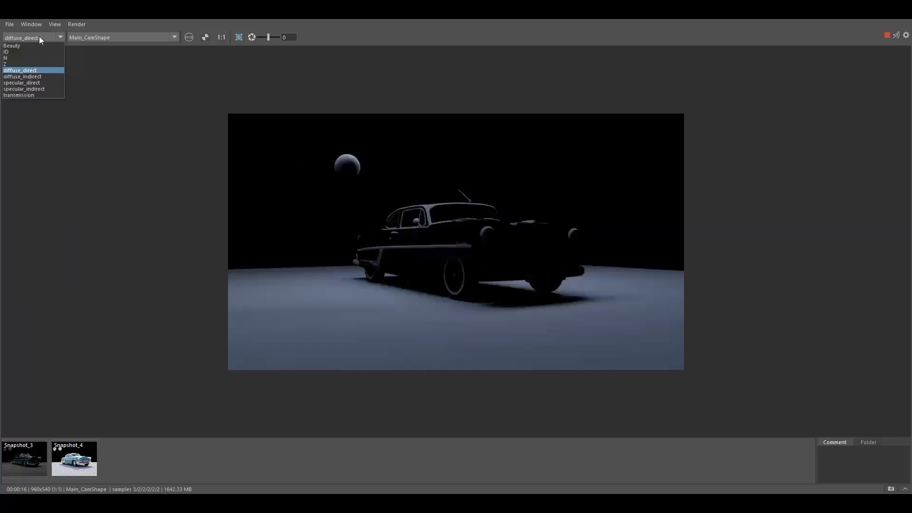
left_click(29, 76)
left_click(42, 38)
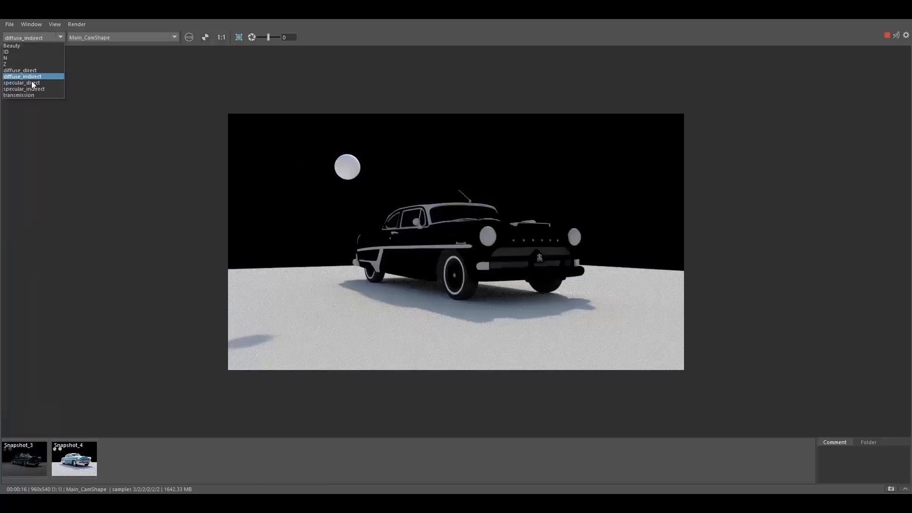
left_click(31, 83)
left_click(45, 38)
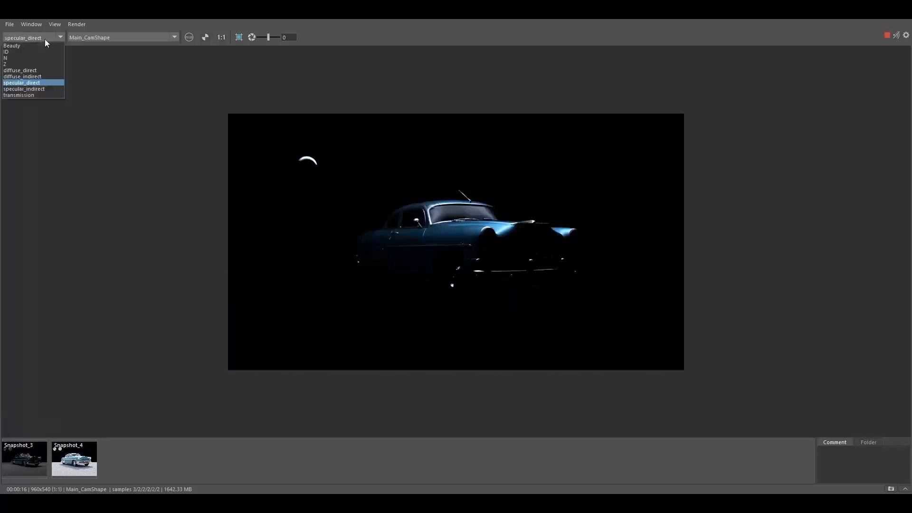
left_click(34, 90)
left_click(45, 38)
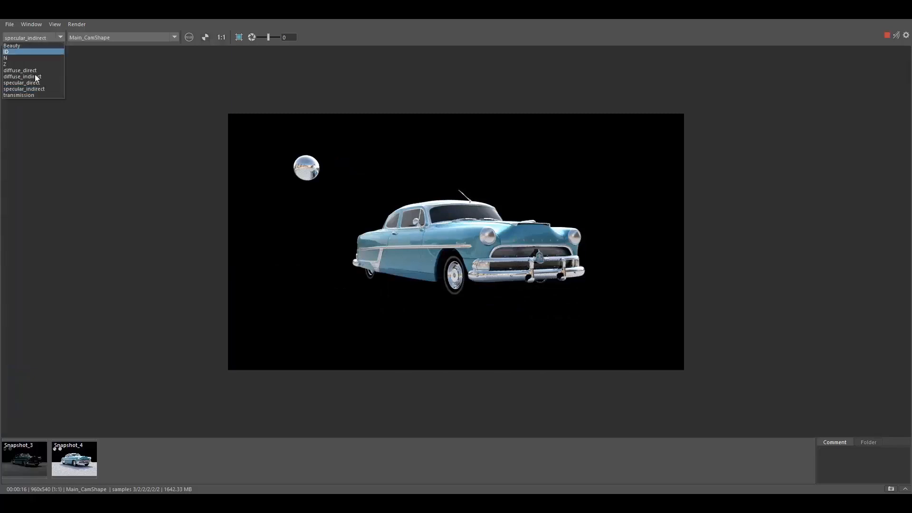
left_click(29, 96)
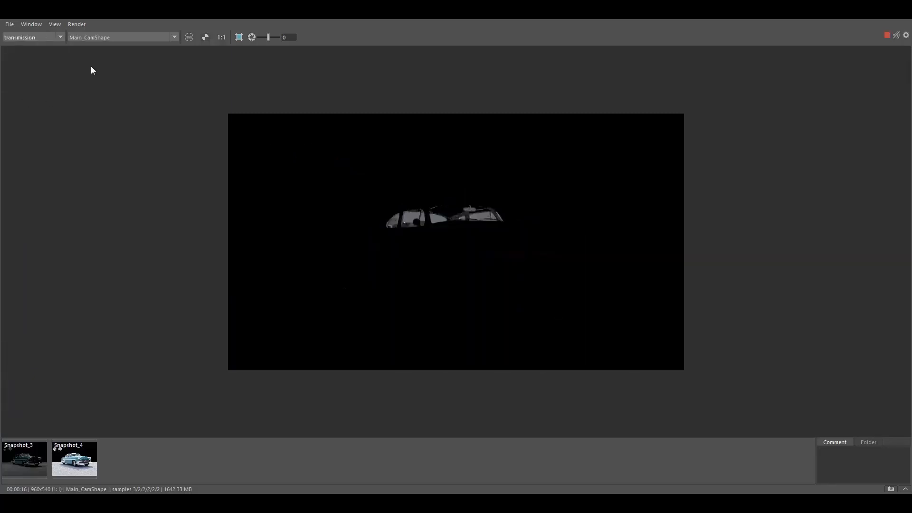
left_click(37, 37)
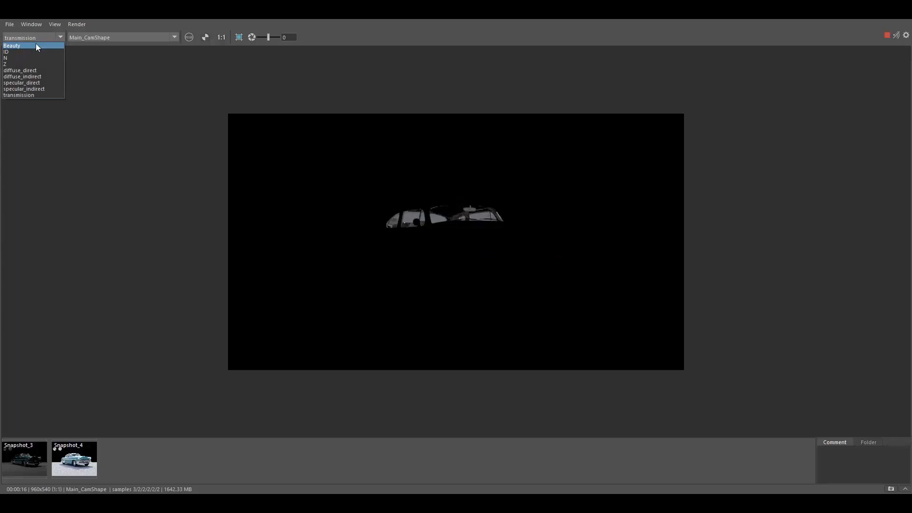
left_click(35, 43)
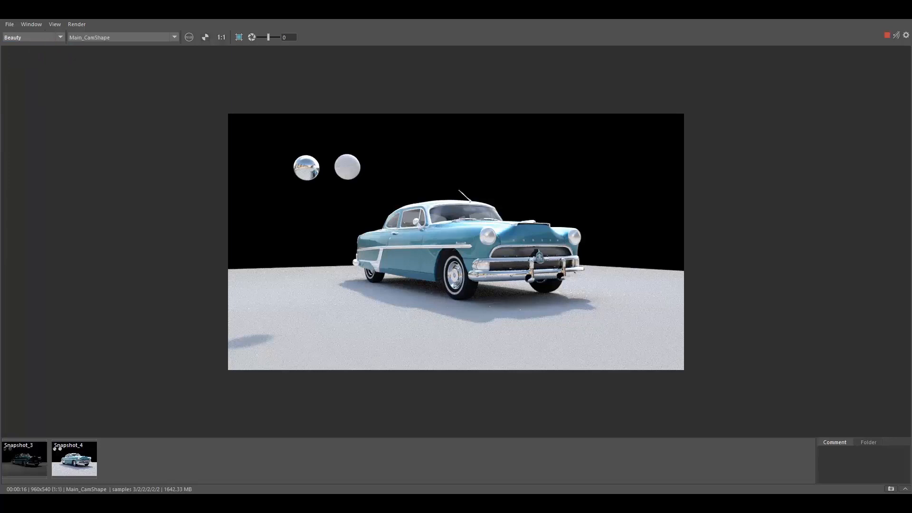
double_click(457, 9)
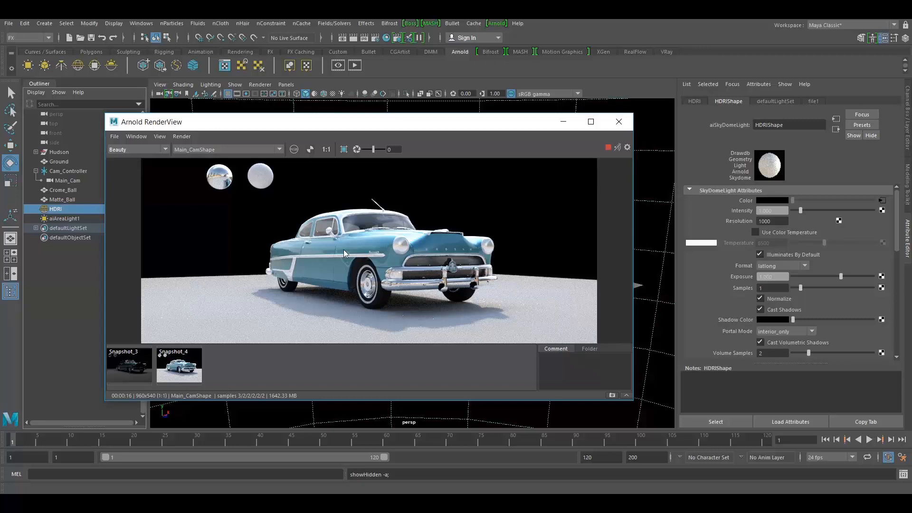
scroll(426, 278, "up", 2)
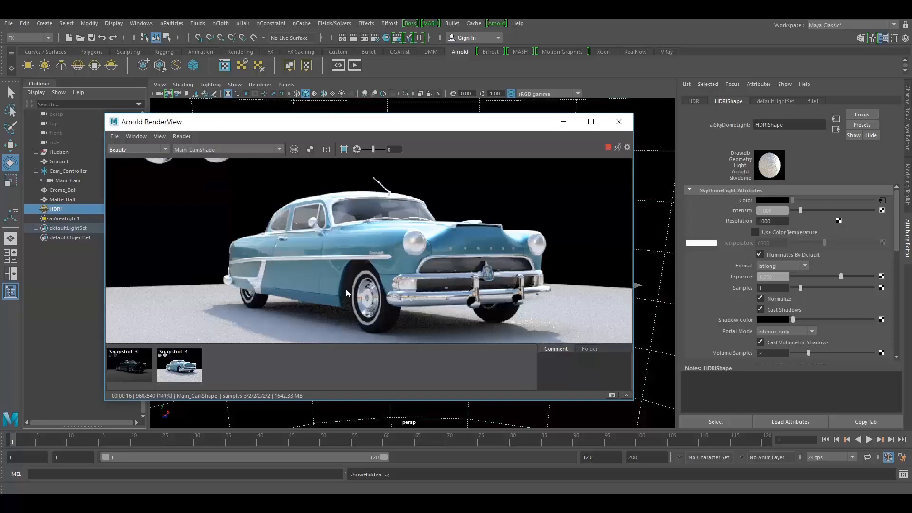
Step: Examine the whole HDRI-lit frame with the car and reference balls at full screen, and return the render window to its smaller size
scroll(241, 289, "down", 2)
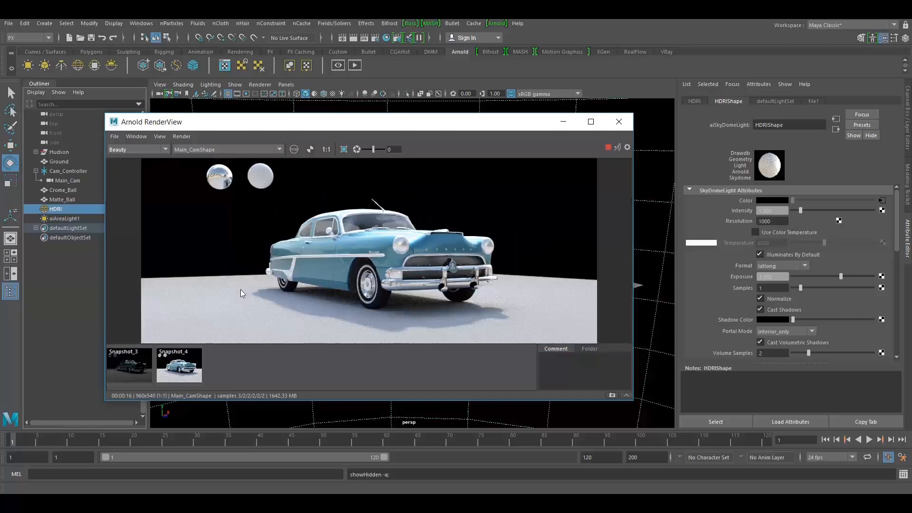
left_click(590, 122)
scroll(505, 234, "up", 2)
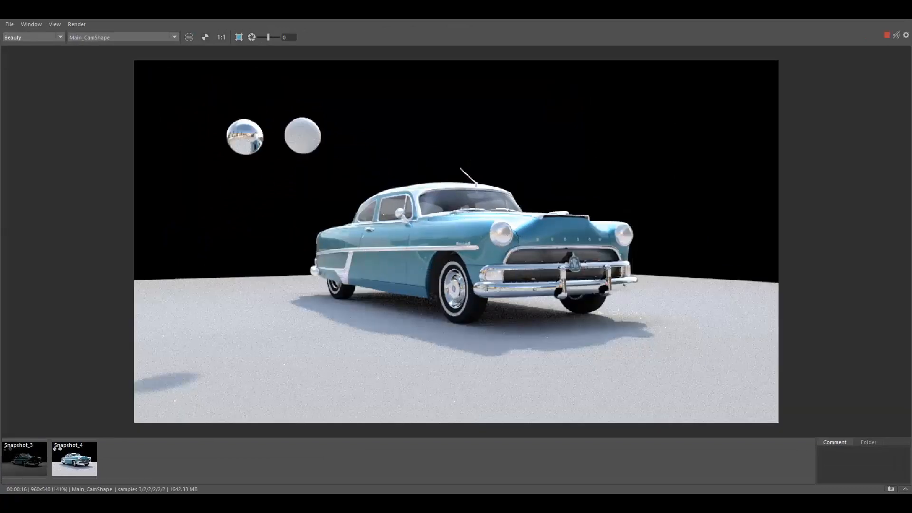
double_click(427, 10)
scroll(379, 303, "down", 2)
left_click_drag(317, 124, 398, 134)
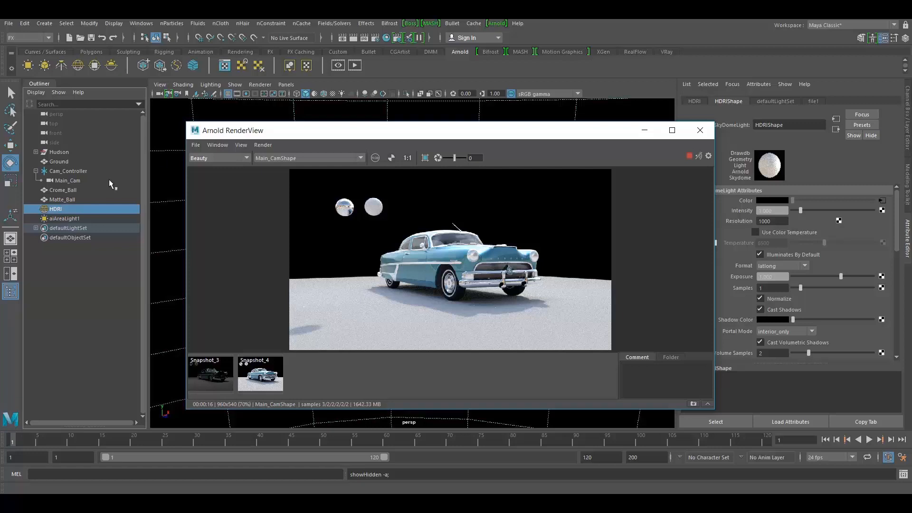
Step: Rename the overhead area light aiAreaLight1 as Top_Light
double_click(66, 219)
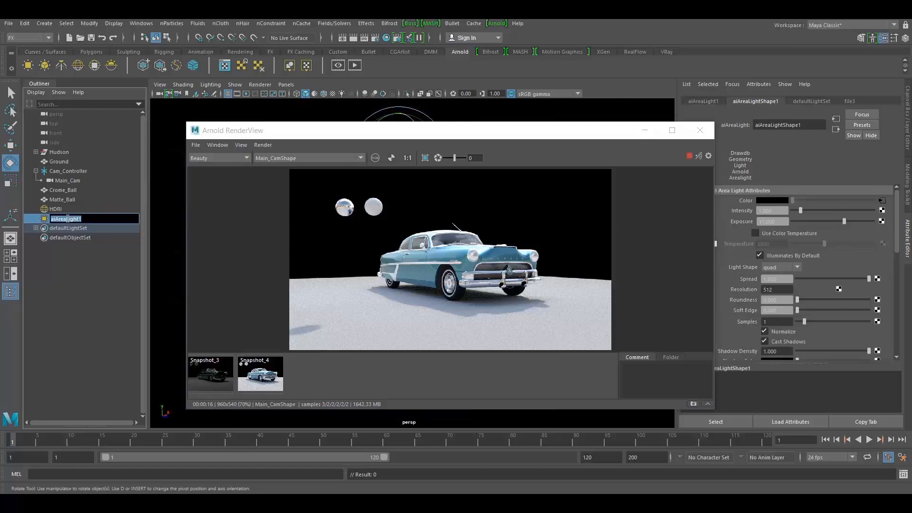
type("T")
type("op_Light")
key("Return")
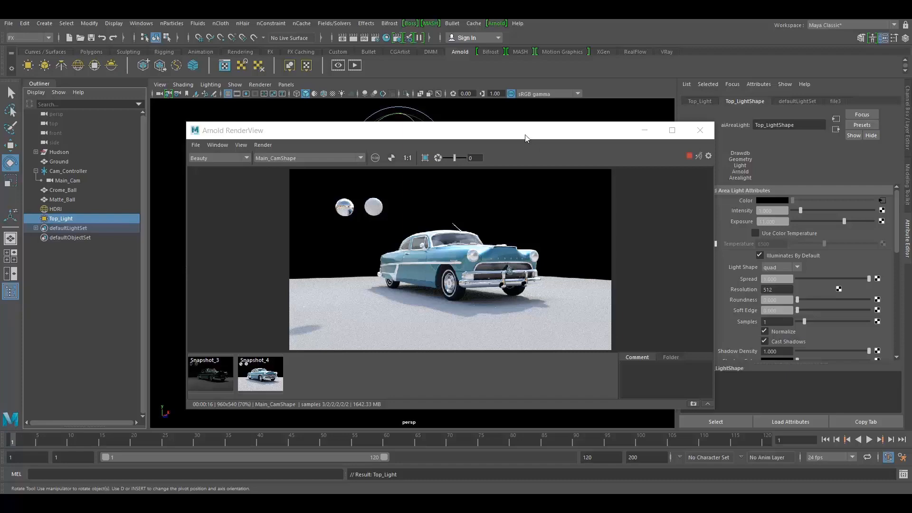
left_click_drag(523, 137, 485, 128)
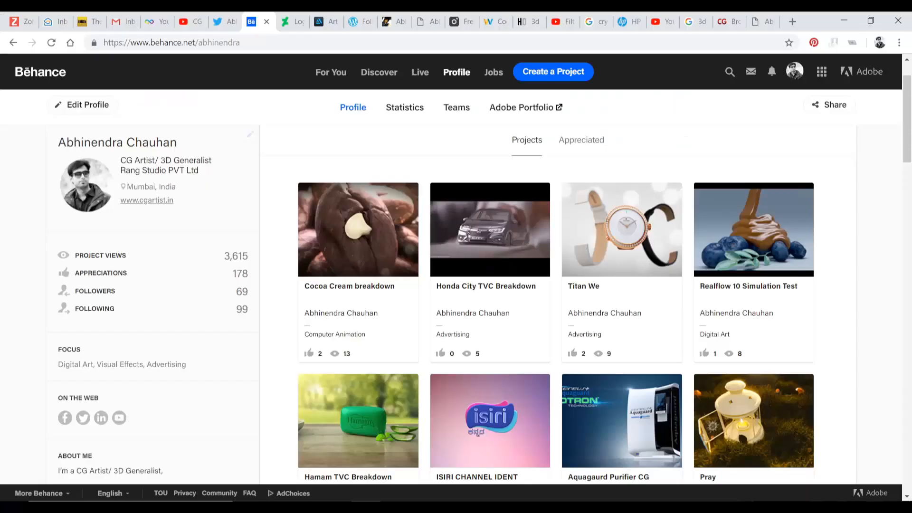